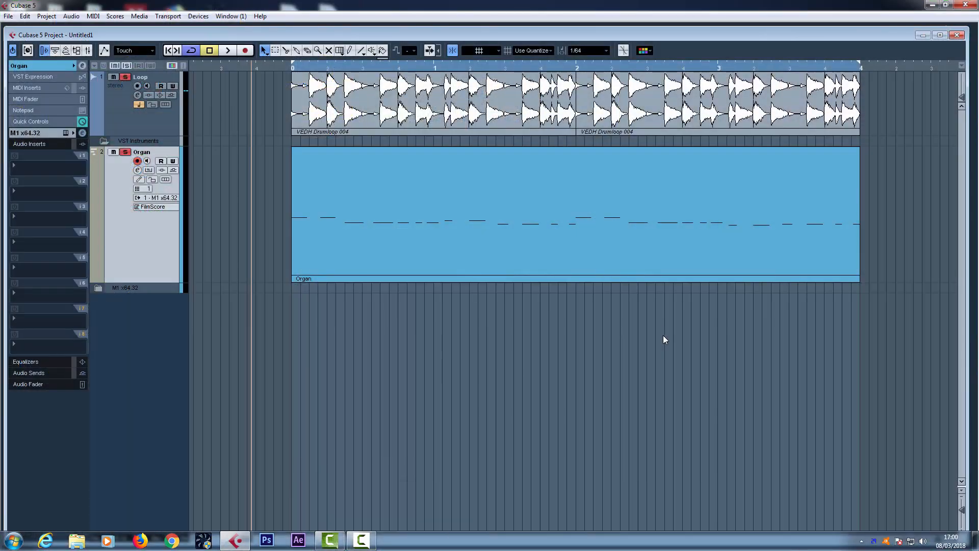
Examine the Organ part's notes in the Key Editor and return to the project arrangement
left_click(270, 66)
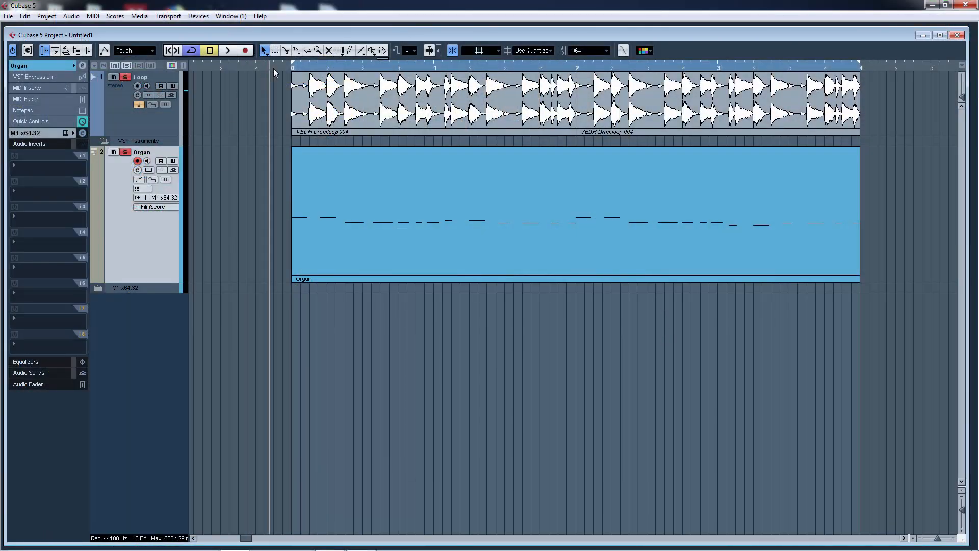
key("h")
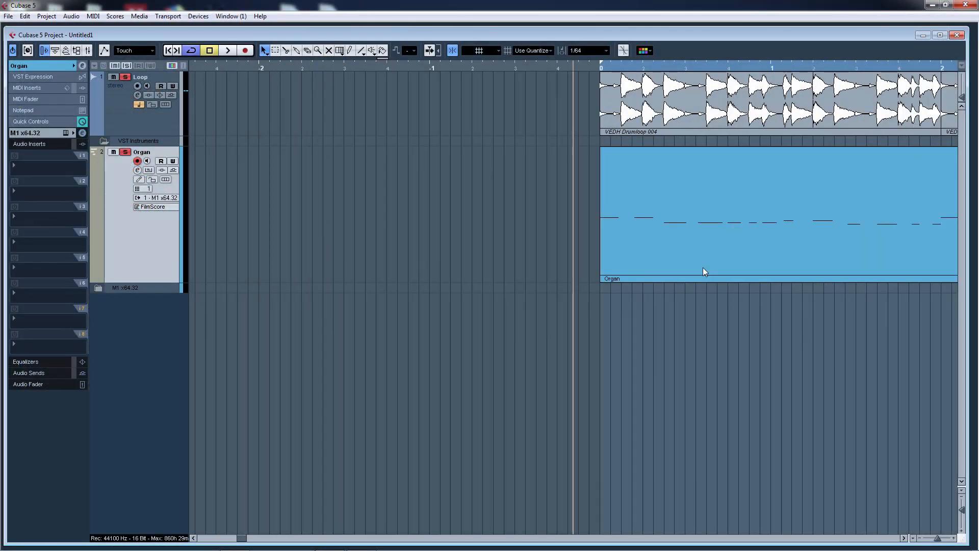
key("g")
left_click_drag(796, 318, 959, 340)
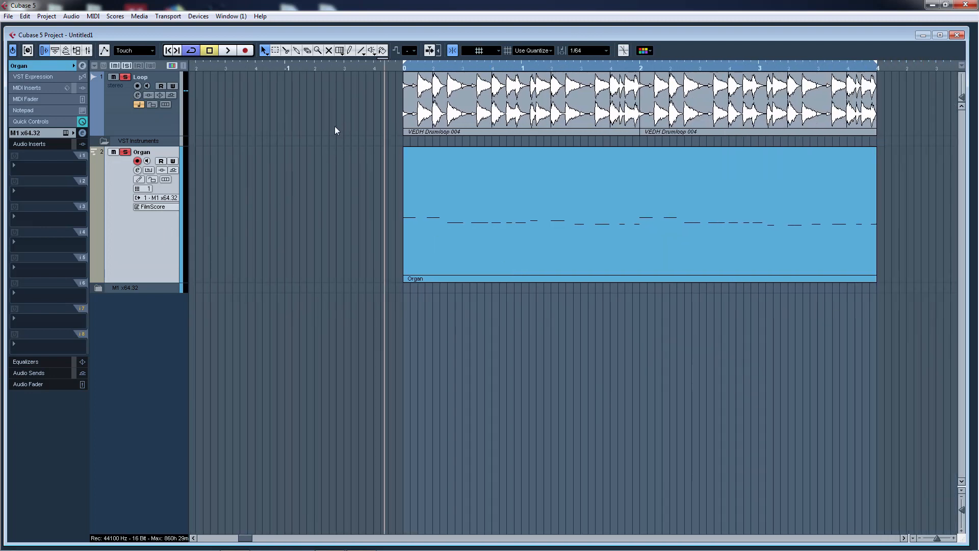
double_click(563, 225)
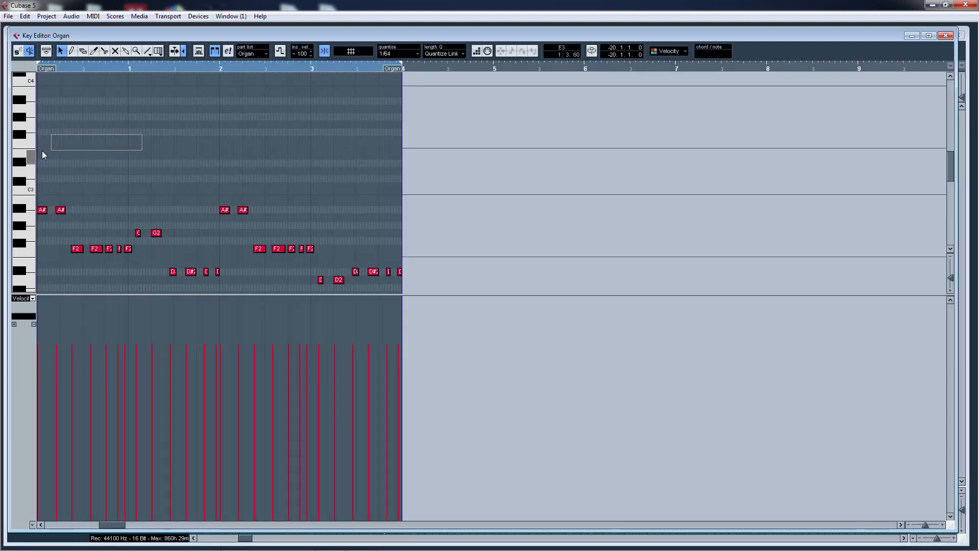
left_click_drag(86, 122, 28, 138)
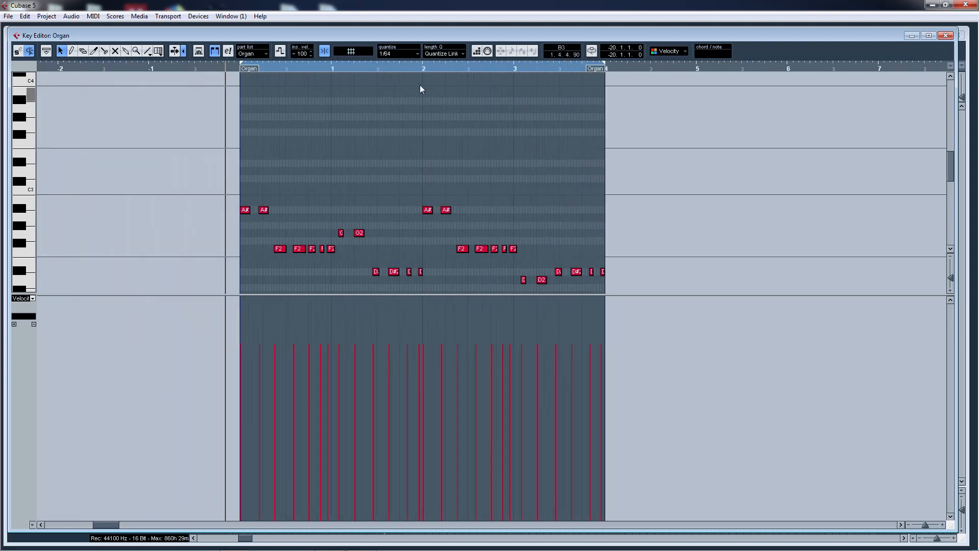
left_click(424, 68)
key("h")
scroll(466, 143, "down", 2)
scroll(466, 143, "up", 1)
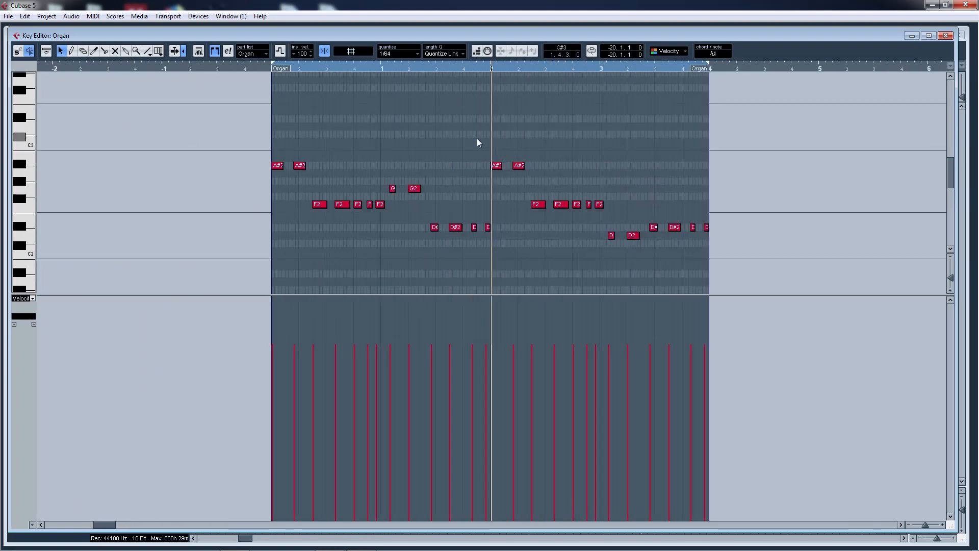
left_click(946, 35)
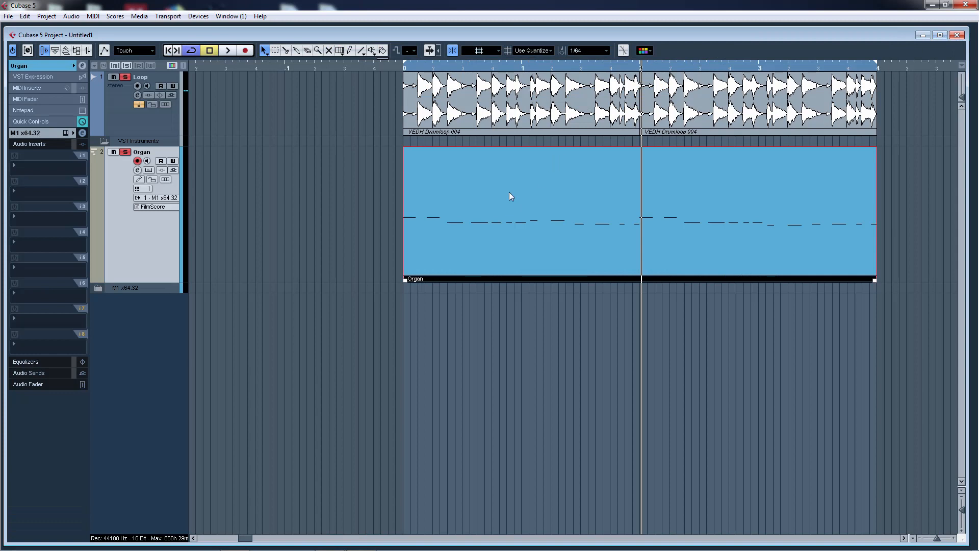
Play the drum loop and the Organ part together from just before bar 0, then stop playback
left_click(388, 68)
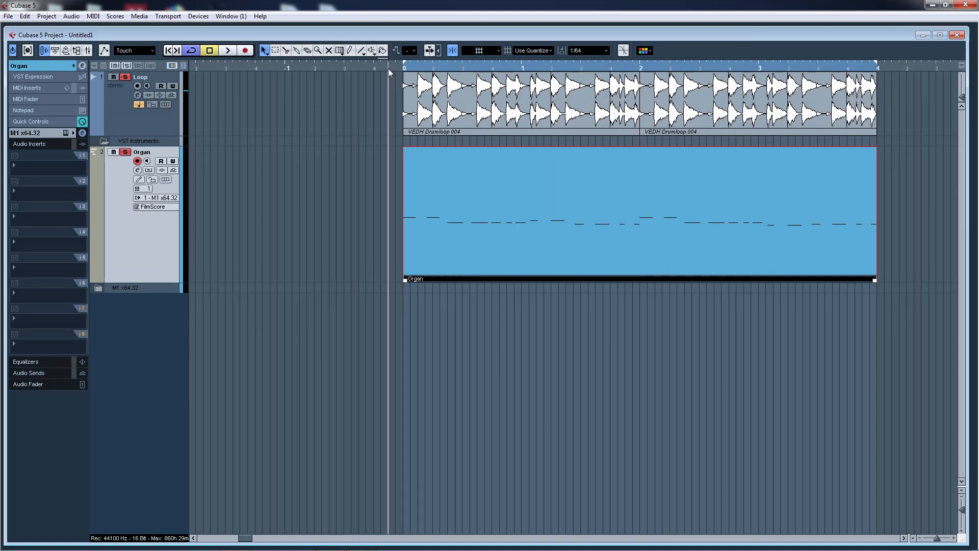
left_click(169, 117)
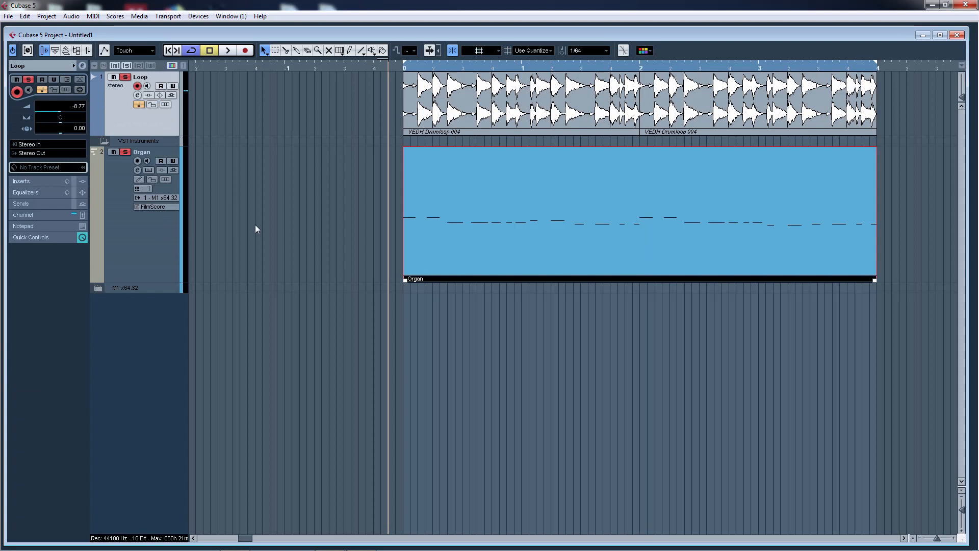
left_click(169, 239)
key("space")
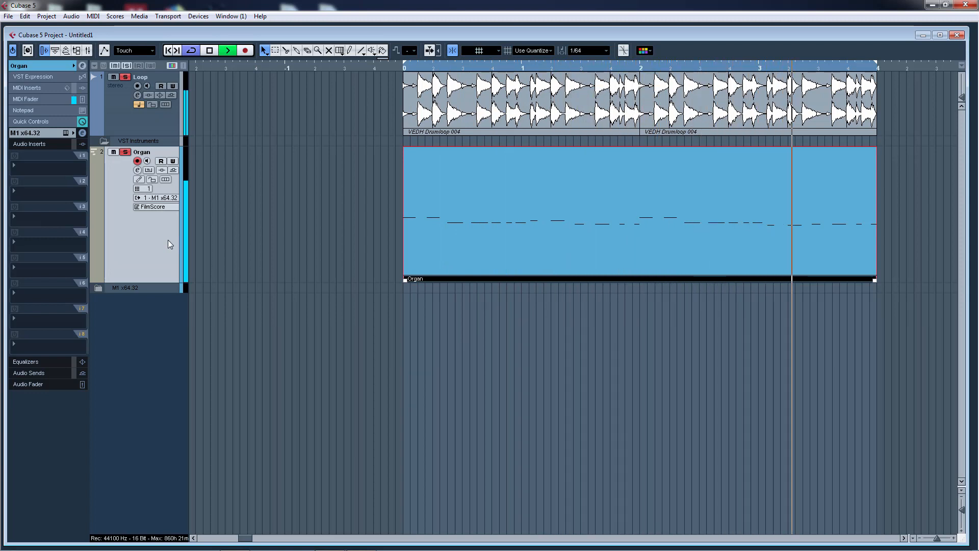
key("space")
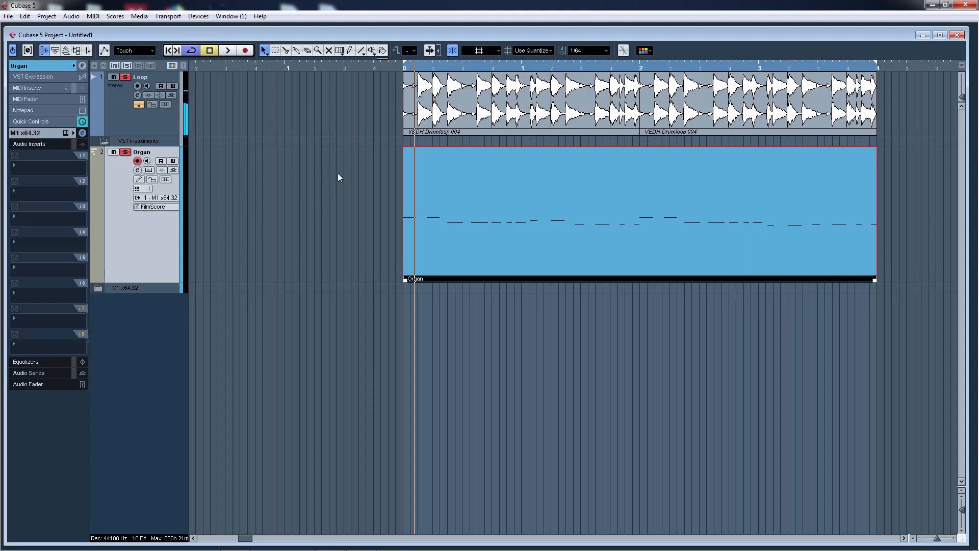
Set the M1 organ's Stereo Chorus 1 insert dry/wet to 66 and the Hall insert to 17, and audition the sound
left_click(67, 133)
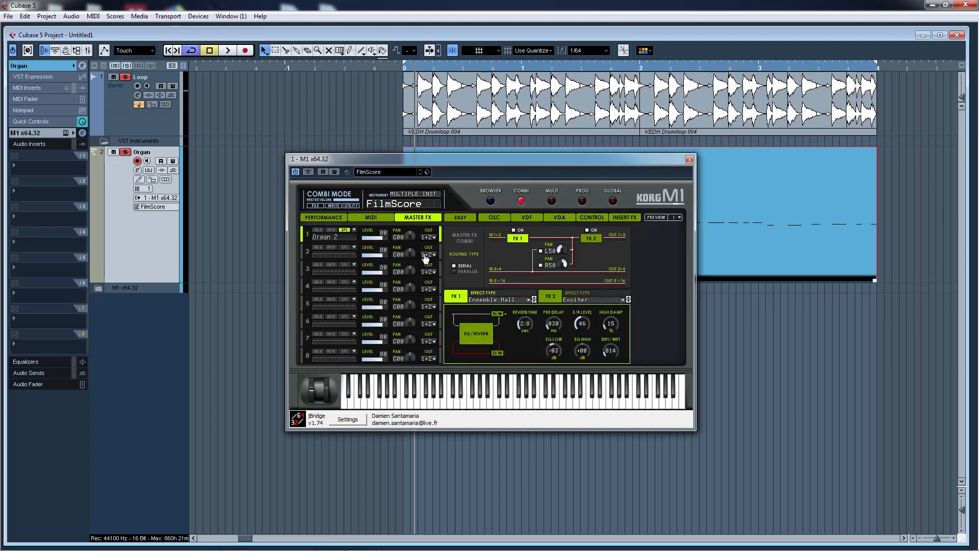
left_click(463, 218)
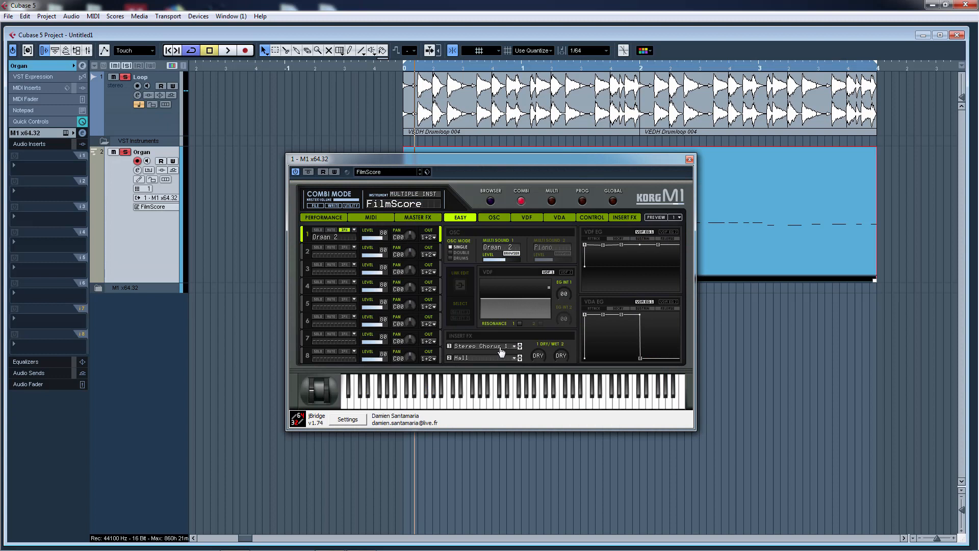
left_click_drag(541, 357, 562, 359)
left_click(840, 364)
key("space")
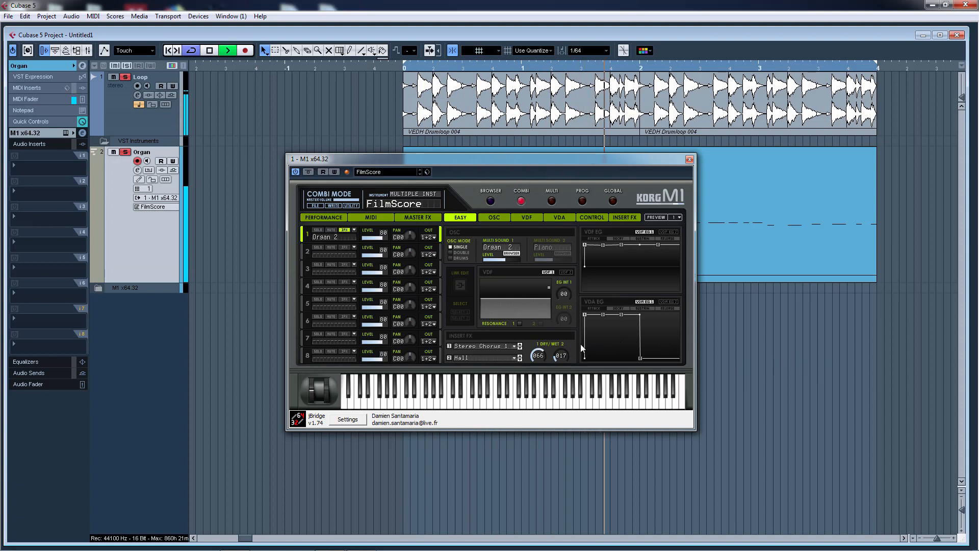
key("space")
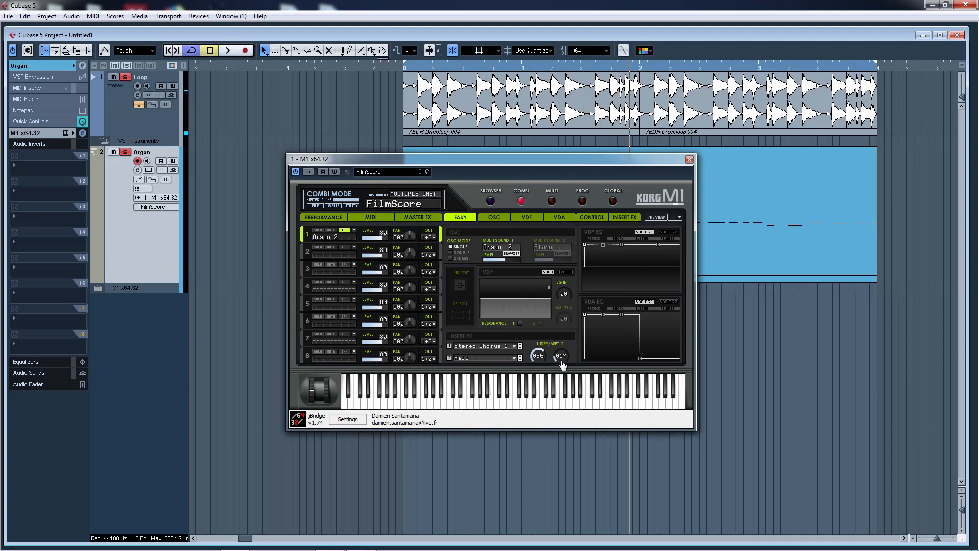
Turn down the Hall insert's dry/wet mix, check the M1's master effects during playback, and close the instrument
mouse_move(558, 357)
left_mouse_down()
mouse_move(559, 383)
mouse_move(539, 361)
mouse_move(537, 381)
mouse_move(562, 376)
left_mouse_up()
left_click(425, 220)
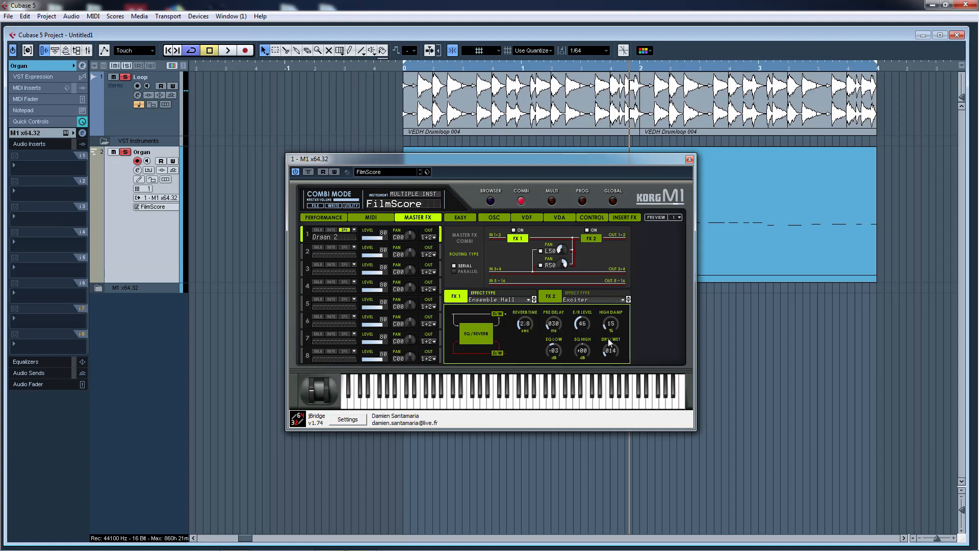
key("space")
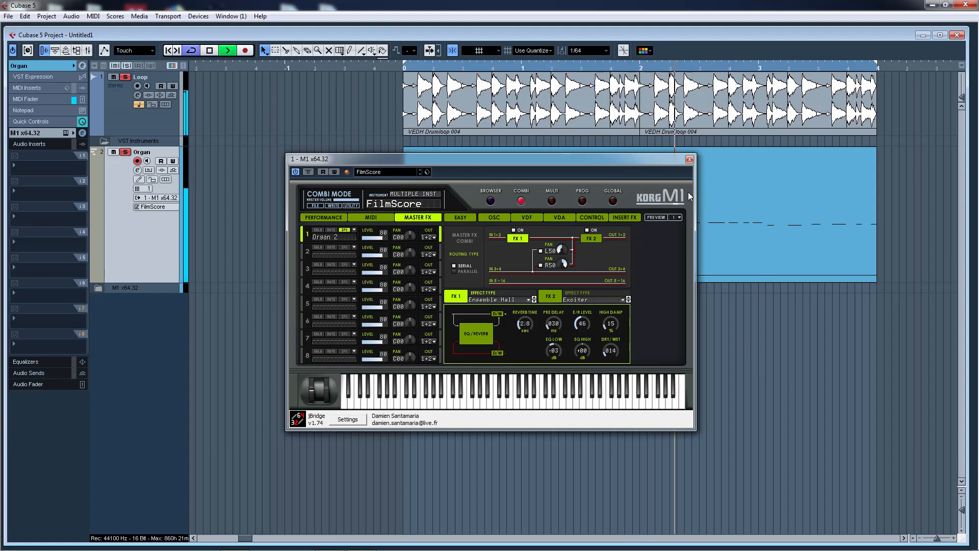
left_click(689, 159)
key("space")
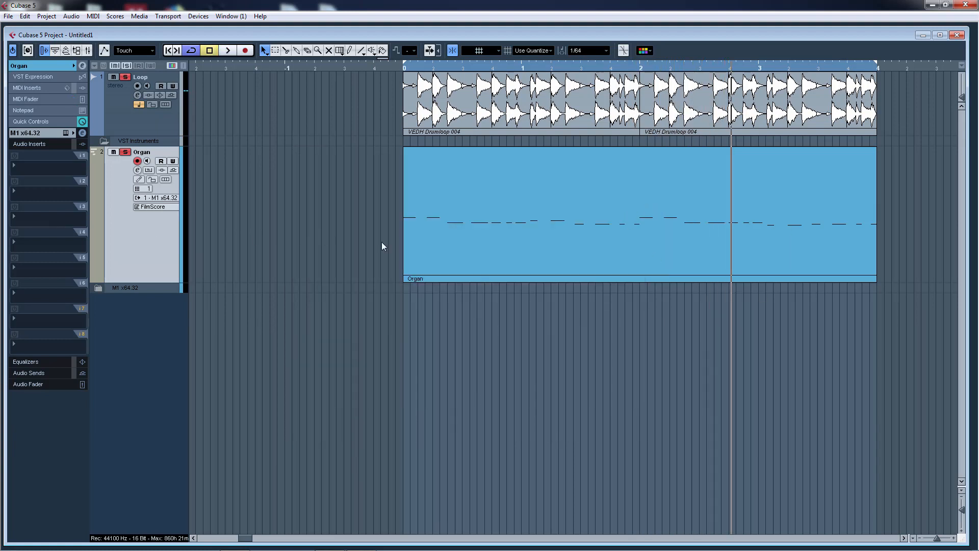
Shorten the Organ part so that it contains only its first note
left_click(405, 68)
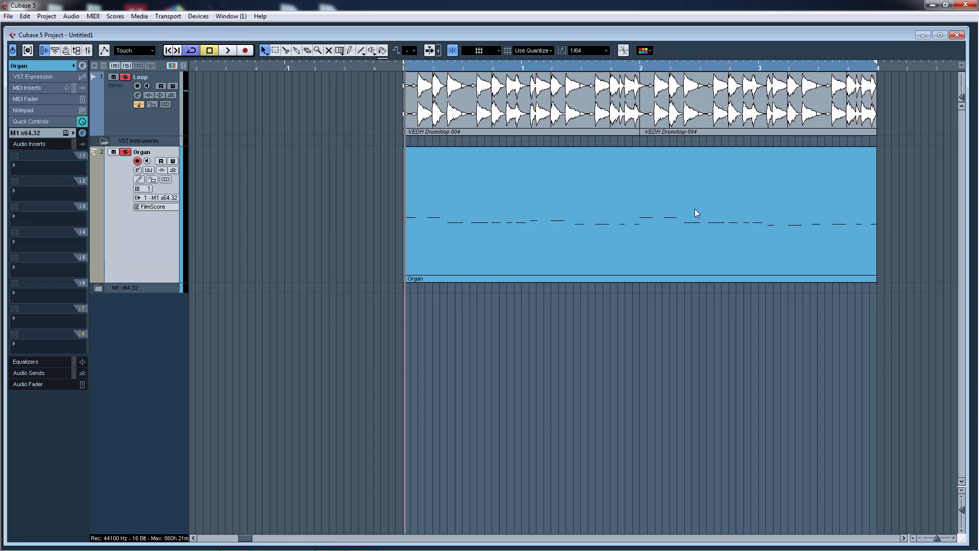
key("h")
key("h")
key("h")
left_click_drag(768, 335, 967, 339)
key("g")
key("g")
key("g")
left_click(845, 259)
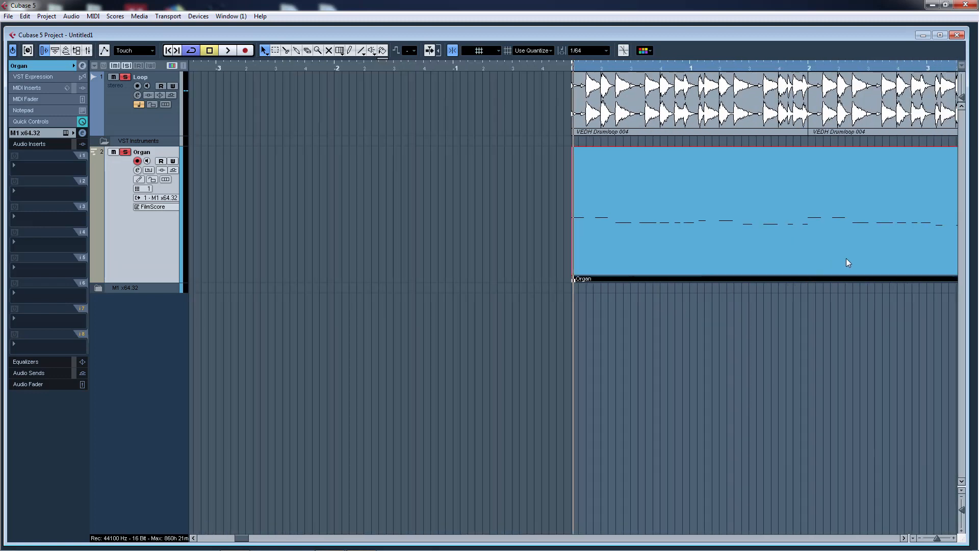
key("g")
key("g")
left_click_drag(898, 280, 586, 279)
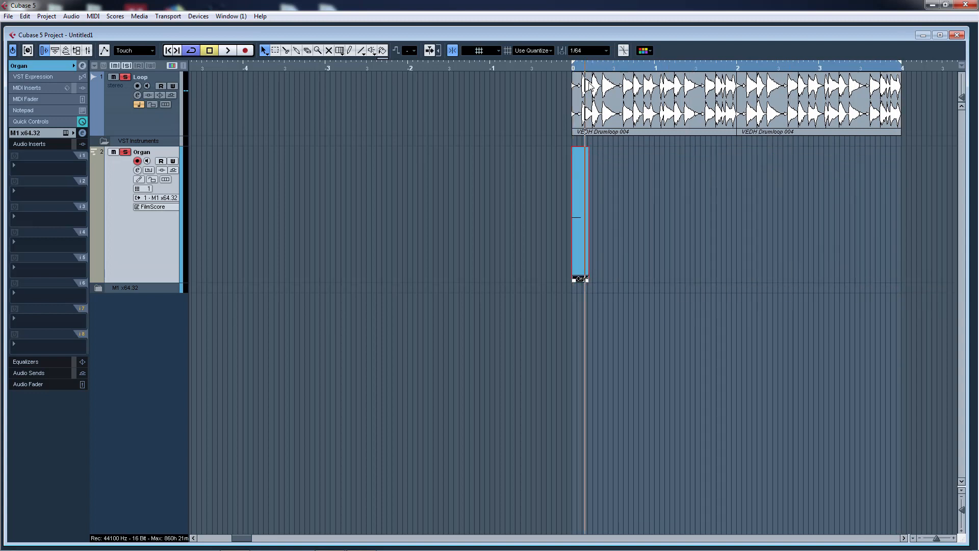
Mute the Loop track and play the single organ note from before its start to hear its reverb tail
key("h")
key("h")
key("h")
key("h")
key("h")
key("h")
key("h")
key("h")
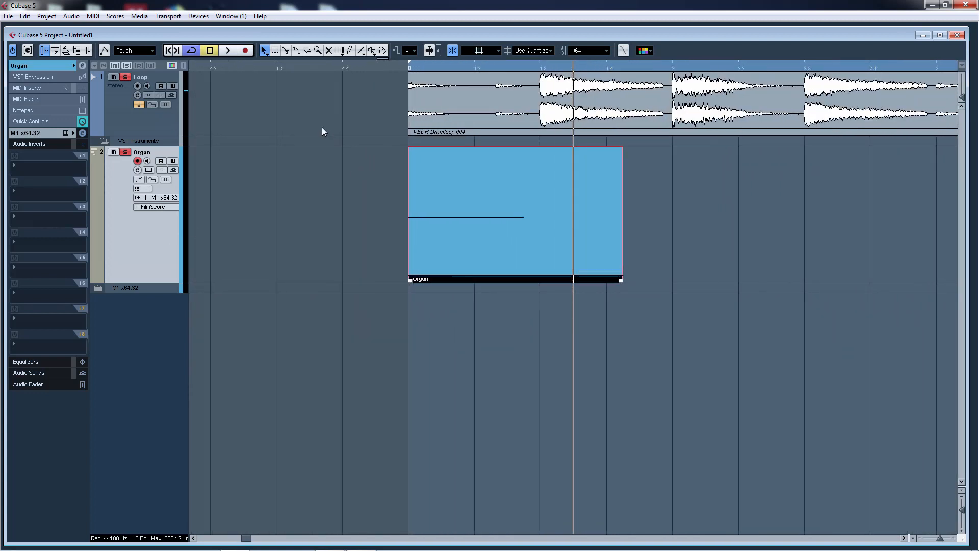
left_click(280, 66)
left_click(114, 77)
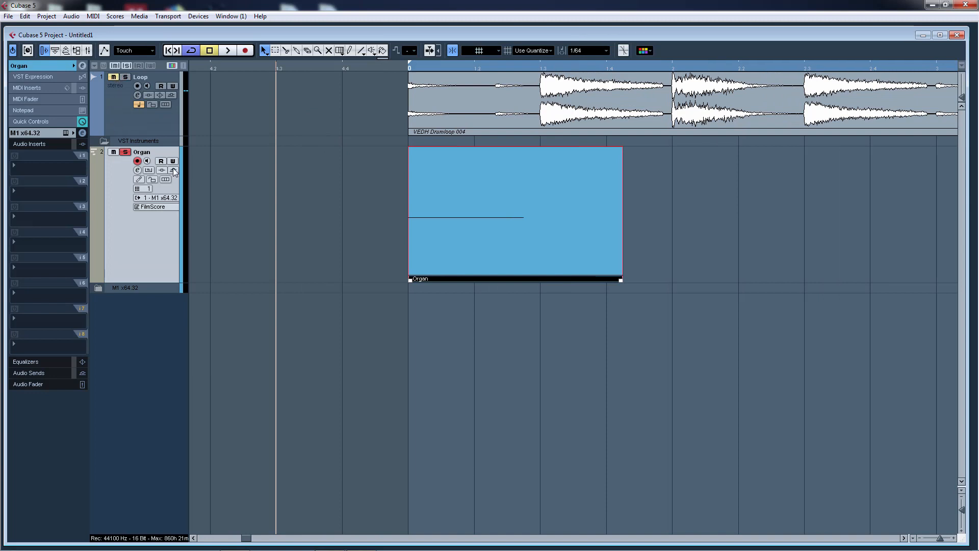
key("space")
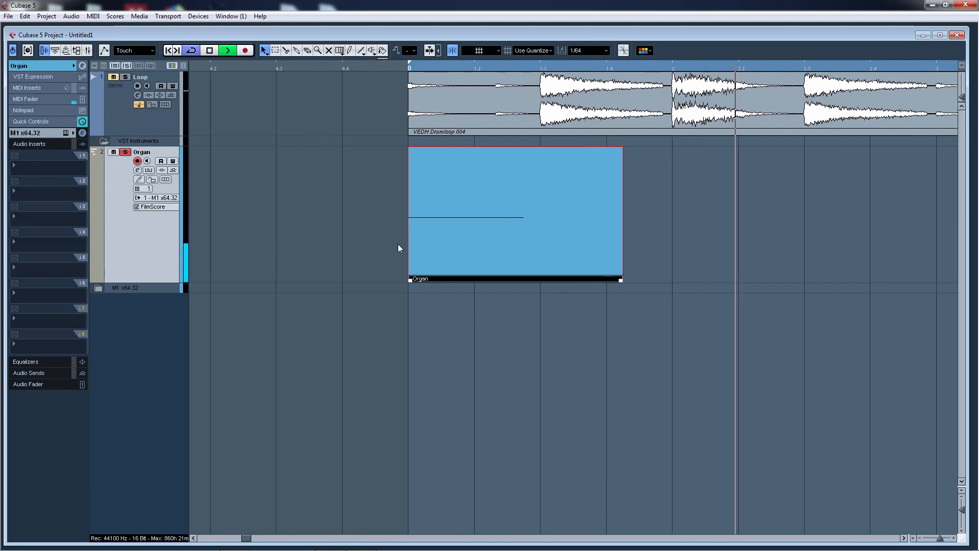
key("space")
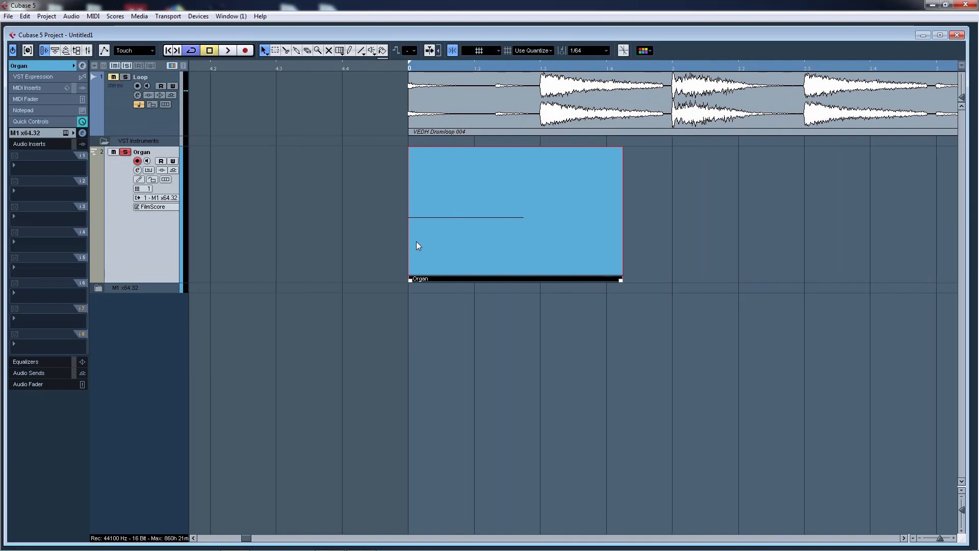
left_click(249, 68)
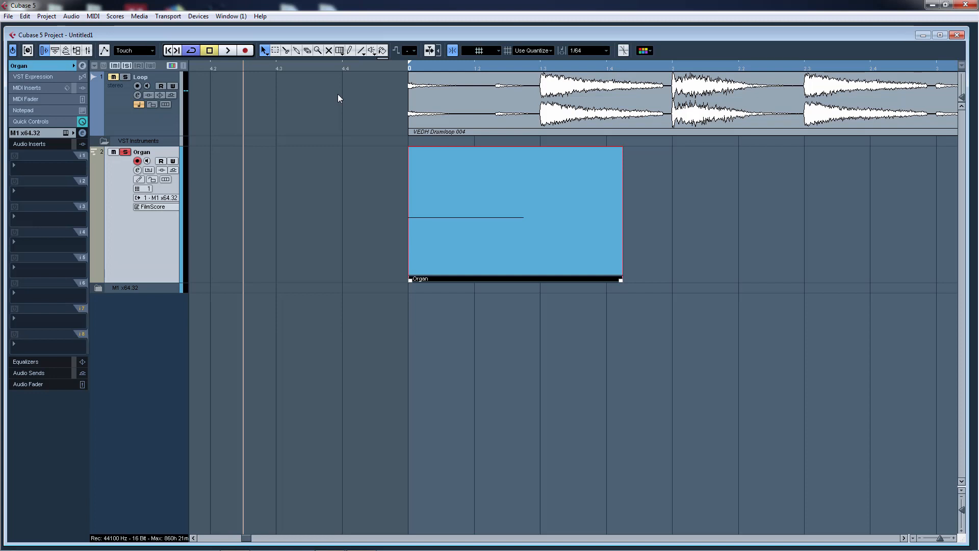
key("space")
key("space")
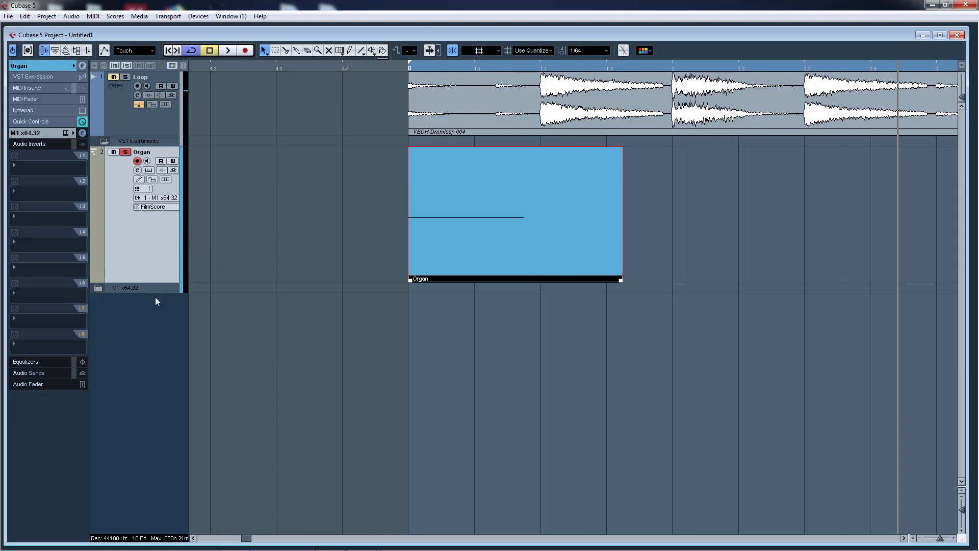
Lengthen the reverb time of the M1's Ensemble Hall master effect and raise its dry/wet mix
left_click(66, 133)
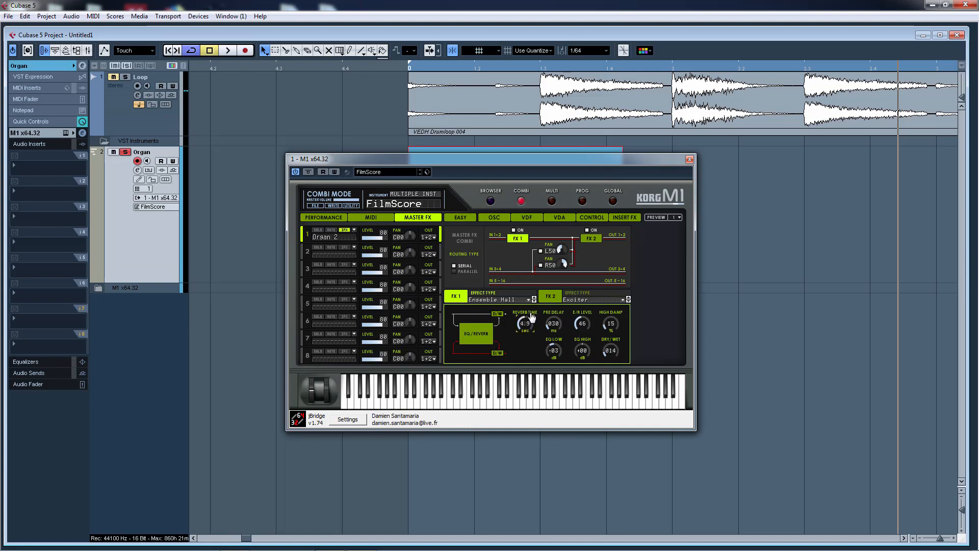
left_click_drag(615, 359, 618, 351)
left_click(689, 160)
Add a stereo audio track and place it below the M1 instrument track
right_click(148, 370)
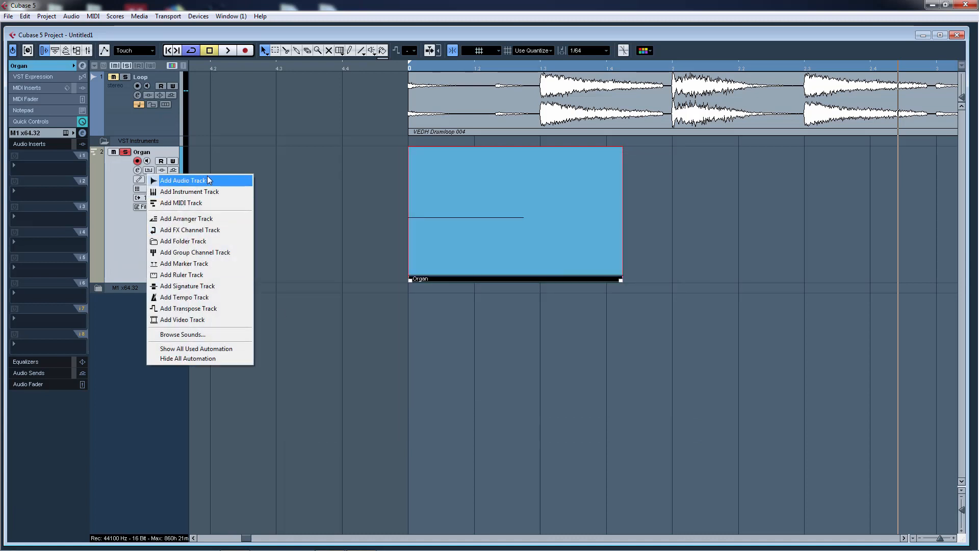
left_click(208, 180)
left_click(505, 329)
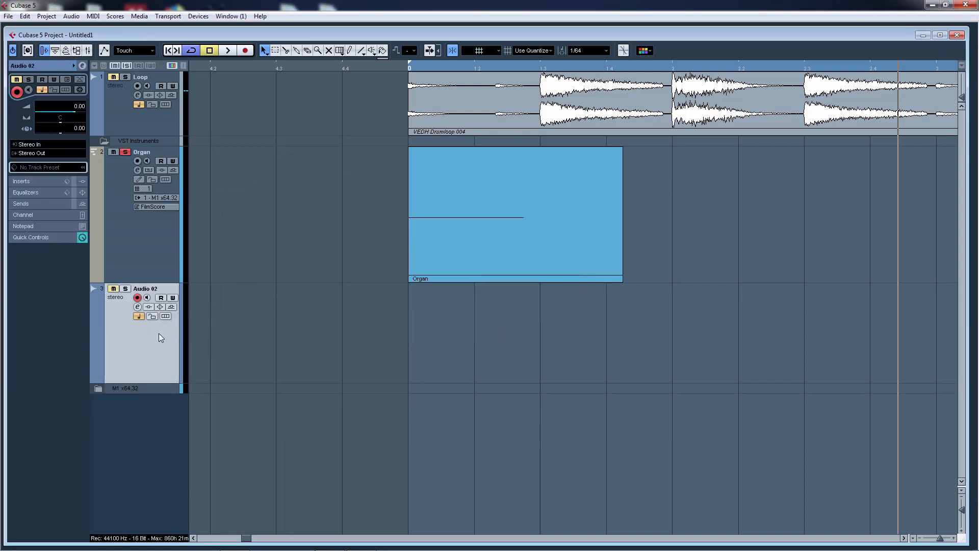
left_click_drag(160, 338, 159, 416)
Colour the new audio track blue to match the Organ track and solo it
left_click(180, 317)
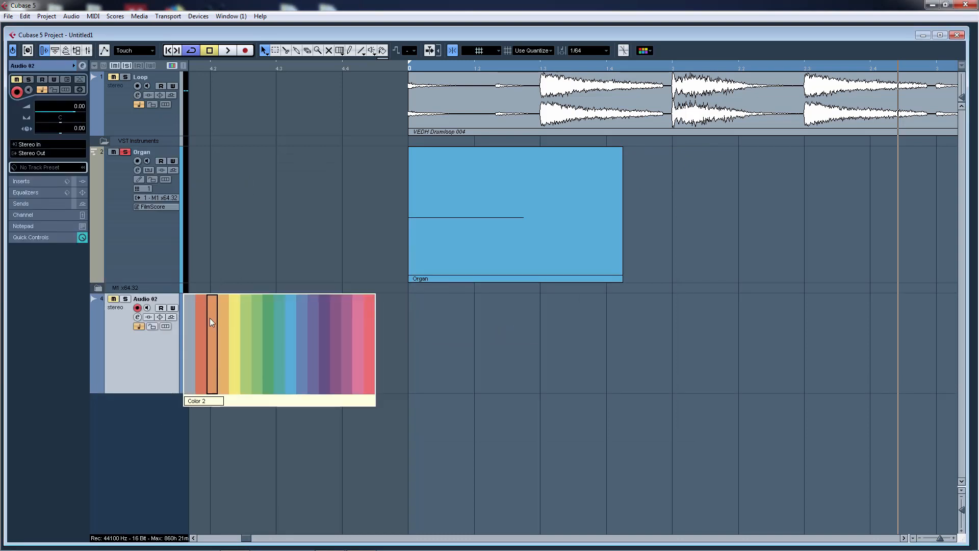
left_click(233, 323)
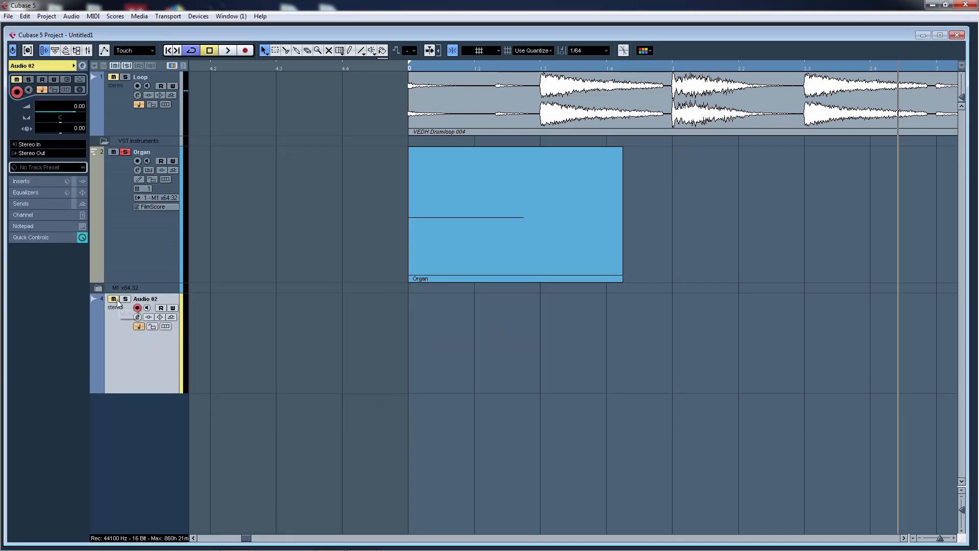
left_click(278, 68)
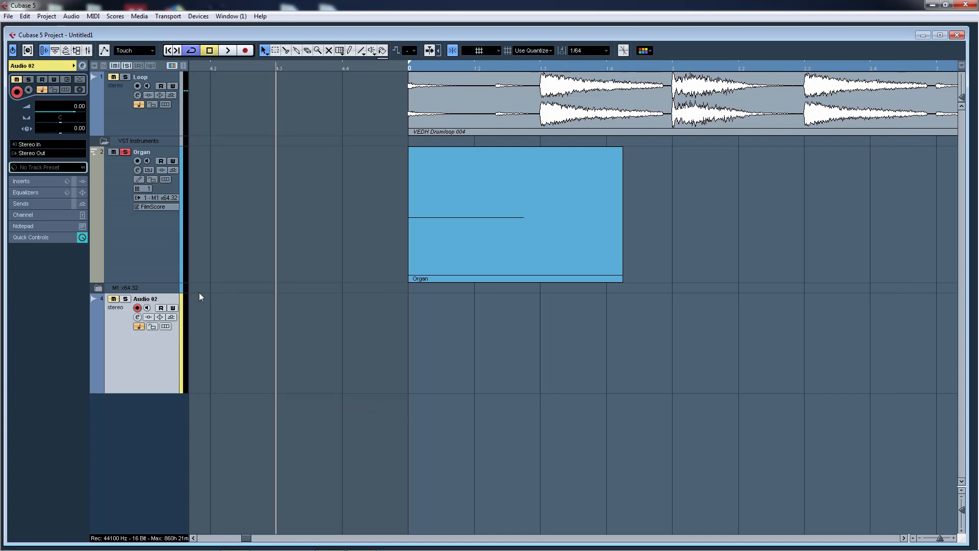
left_click(182, 327)
left_click(289, 329)
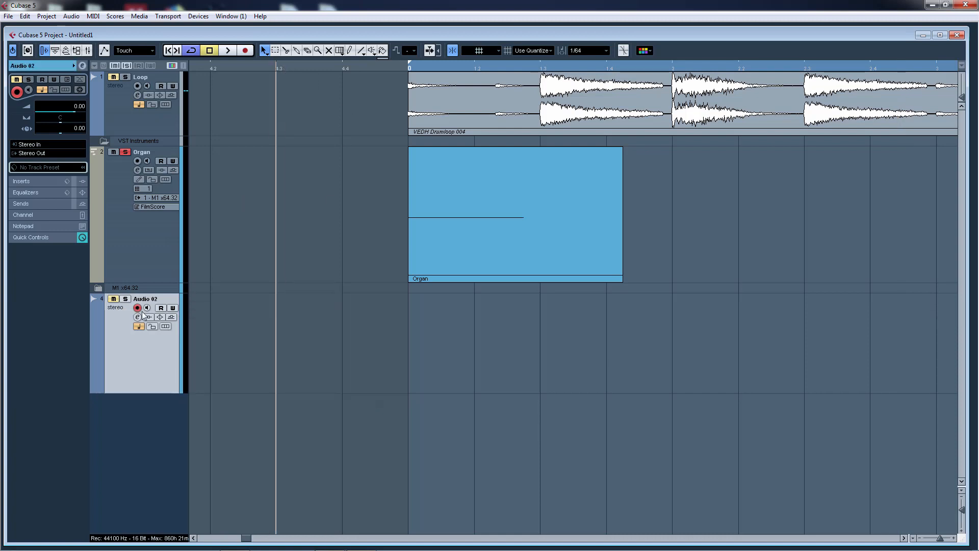
left_click(125, 299)
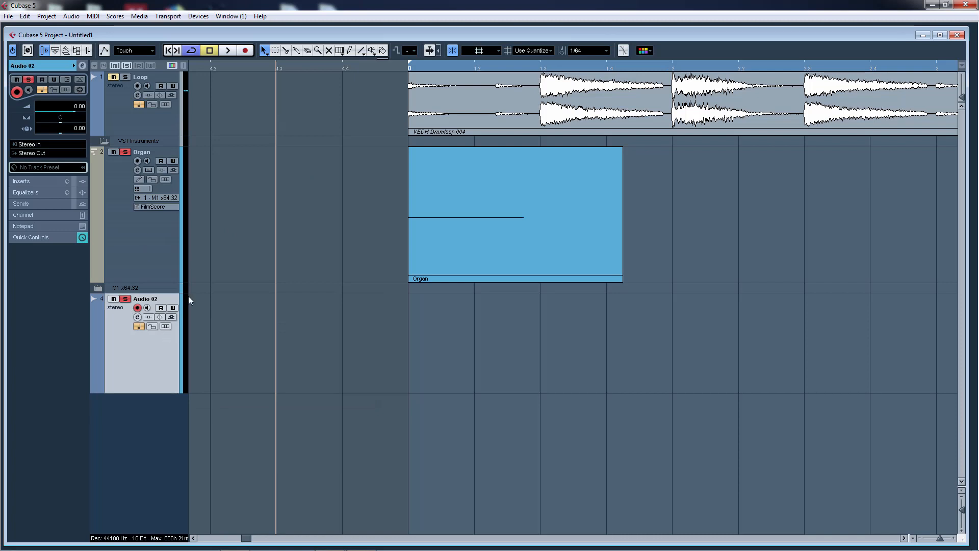
Turn off cycle mode and record the single organ note with its full reverb tail onto the Audio 02 track
left_click(194, 54)
key("g")
key("g")
key("g")
key("g")
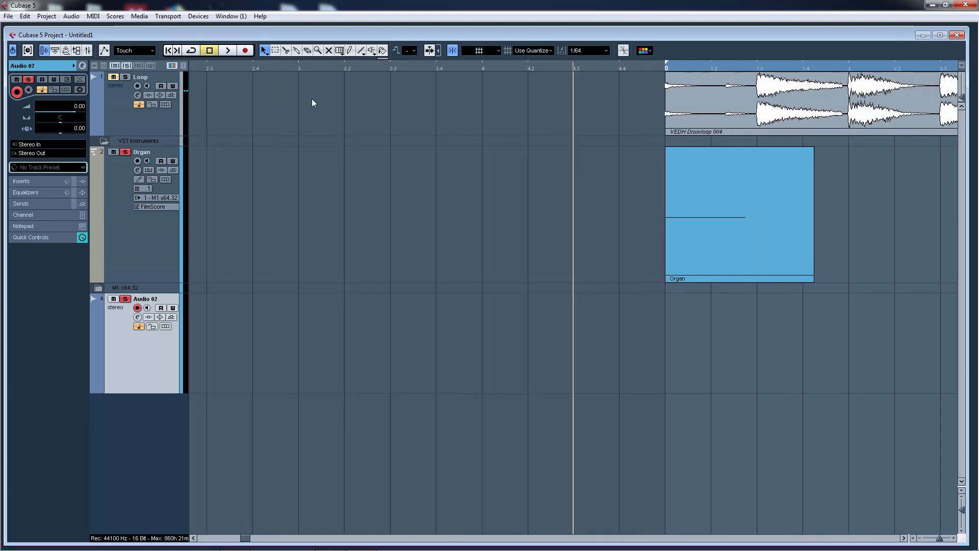
left_click_drag(755, 338, 955, 356)
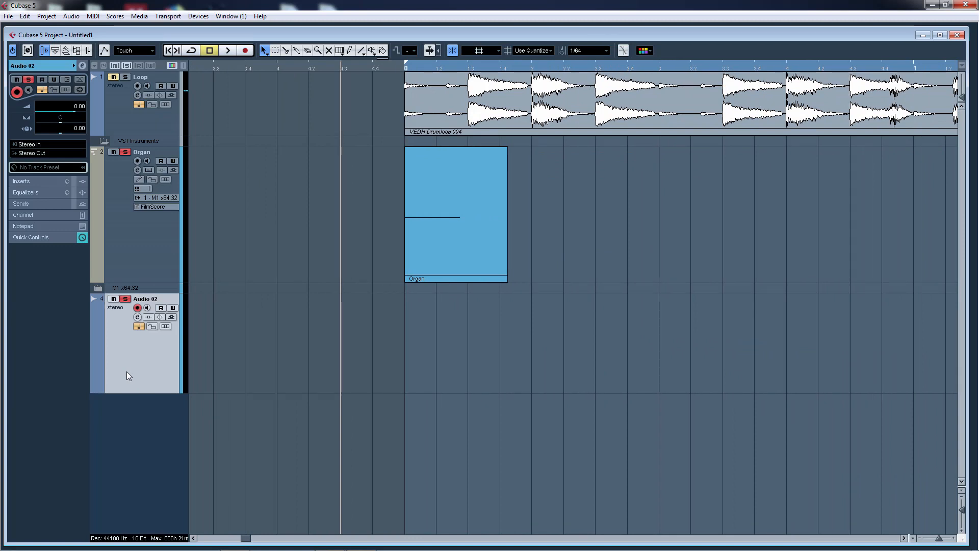
left_click(249, 53)
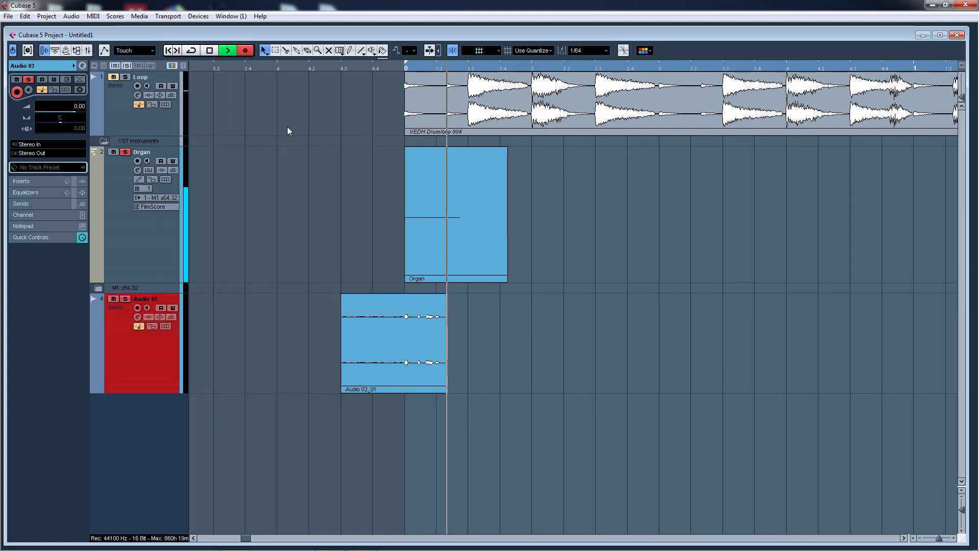
key("g")
key("g")
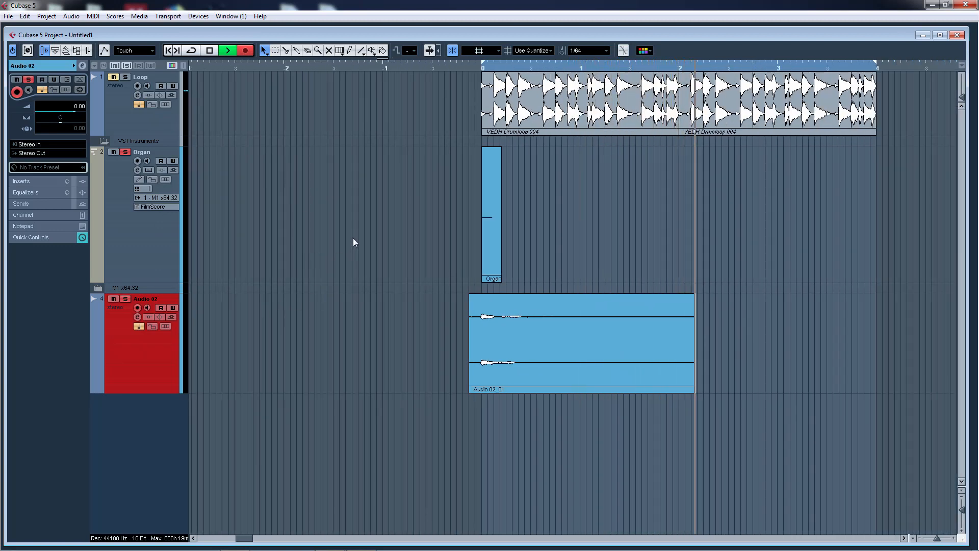
key("space")
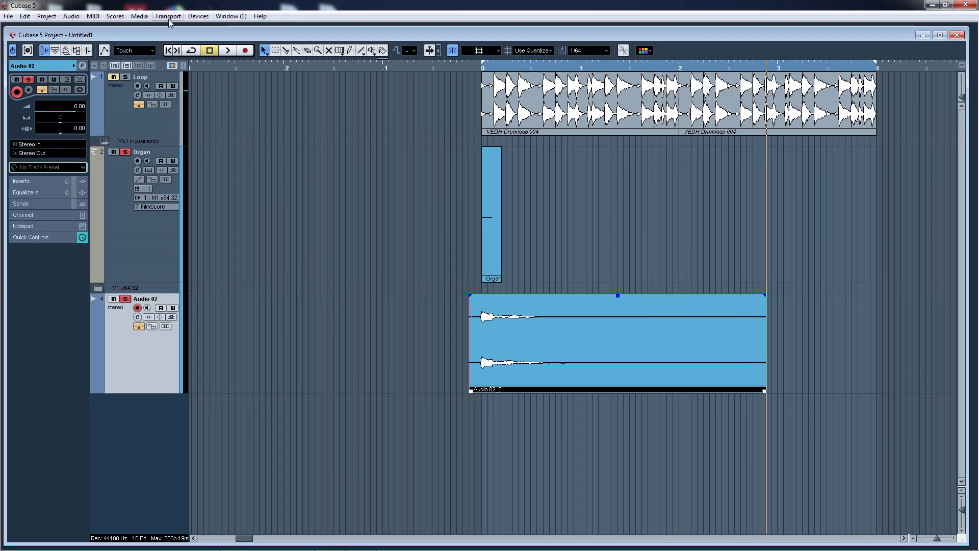
Reverse the recorded organ clip on the Audio 02 track
left_click(71, 17)
mouse_move(127, 28)
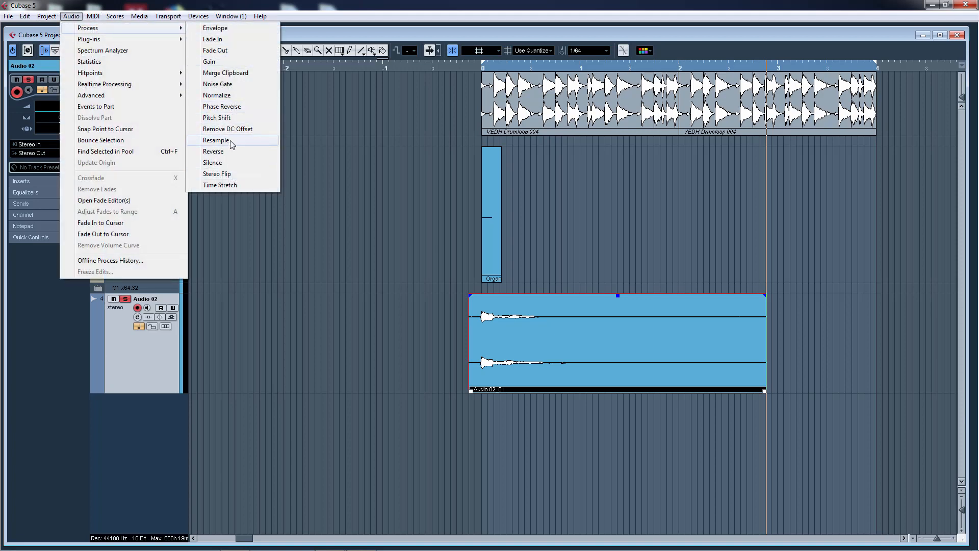
left_click(232, 152)
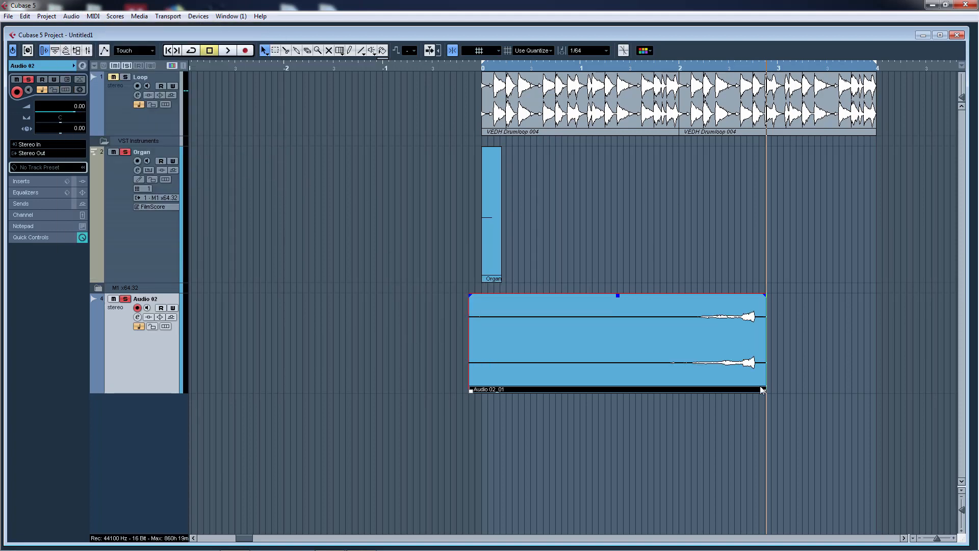
Trim the end of the reversed clip and move it so that it ends exactly where the Organ part starts
left_click_drag(763, 390, 742, 388)
left_click_drag(737, 347, 499, 347)
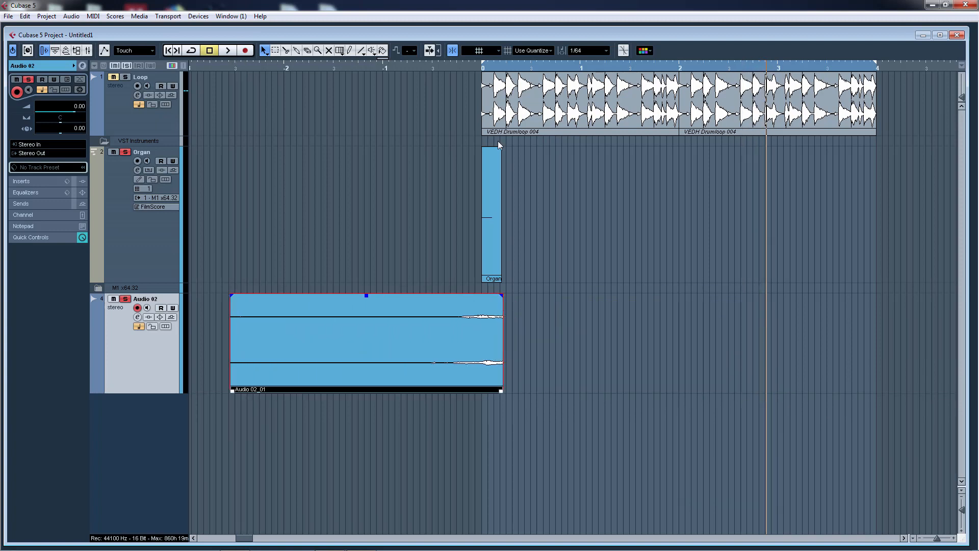
left_click(485, 69)
key("h")
key("h")
key("h")
key("h")
key("h")
key("h")
key("h")
key("h")
key("h")
key("h")
key("h")
key("h")
key("h")
key("h")
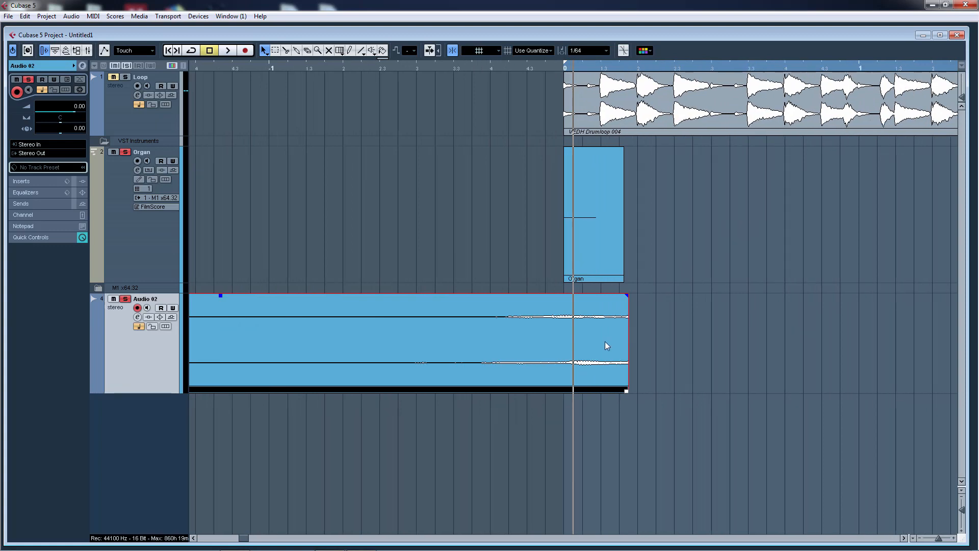
left_click_drag(675, 333, 400, 346)
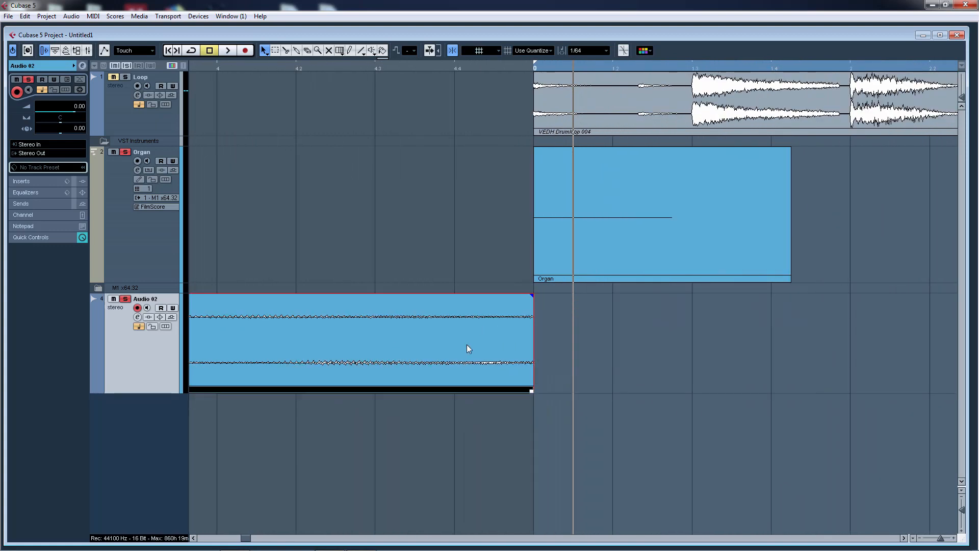
Inspect the boundary between the reversed clip's end and the Organ part's start at close range
key("g")
key("g")
key("g")
key("g")
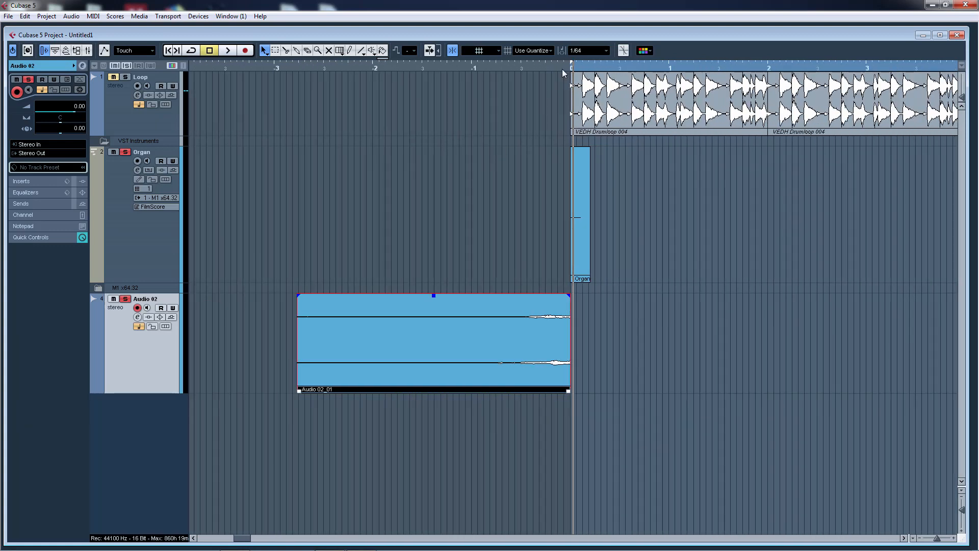
key("h")
key("h")
key("h")
key("h")
key("h")
key("h")
key("h")
key("h")
key("h")
key("h")
key("h")
key("h")
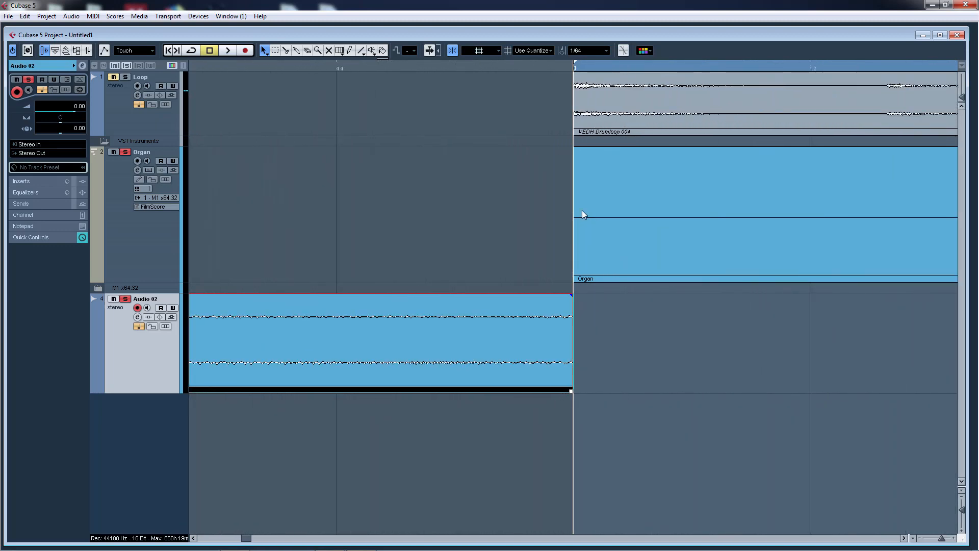
key("g")
key("g")
key("g")
key("g")
key("g")
key("g")
key("g")
key("g")
key("g")
key("g")
key("g")
key("g")
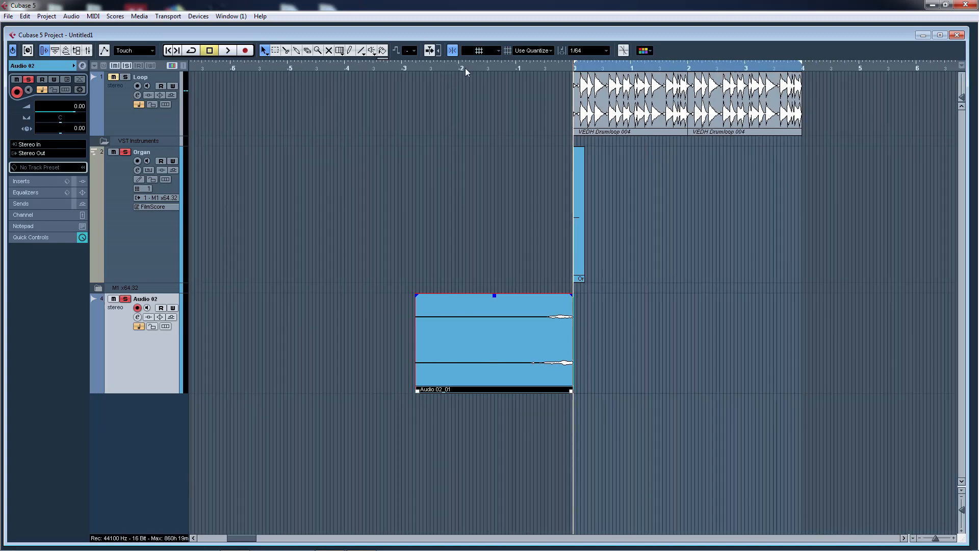
Play the reversed organ swell on Audio 02 twice, starting from within the clip
left_click(465, 68)
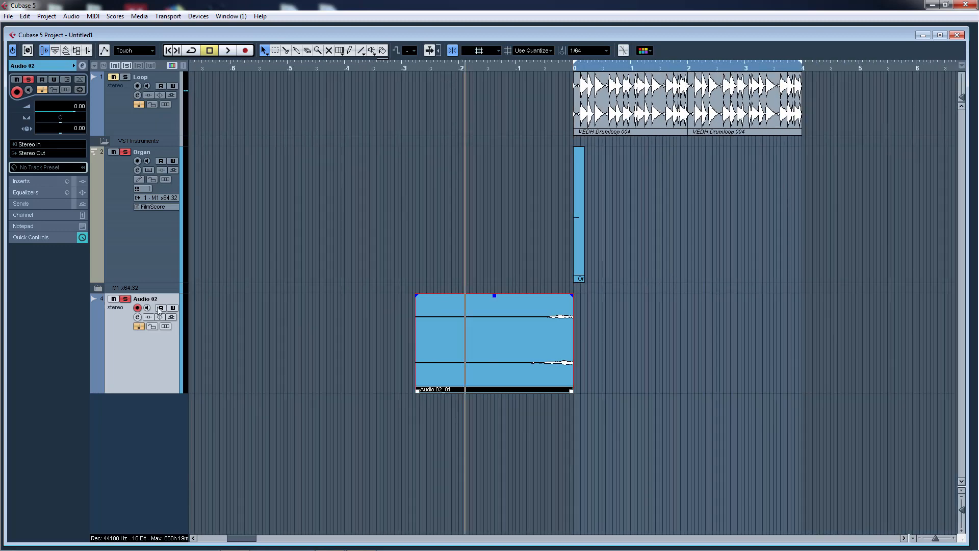
key("space")
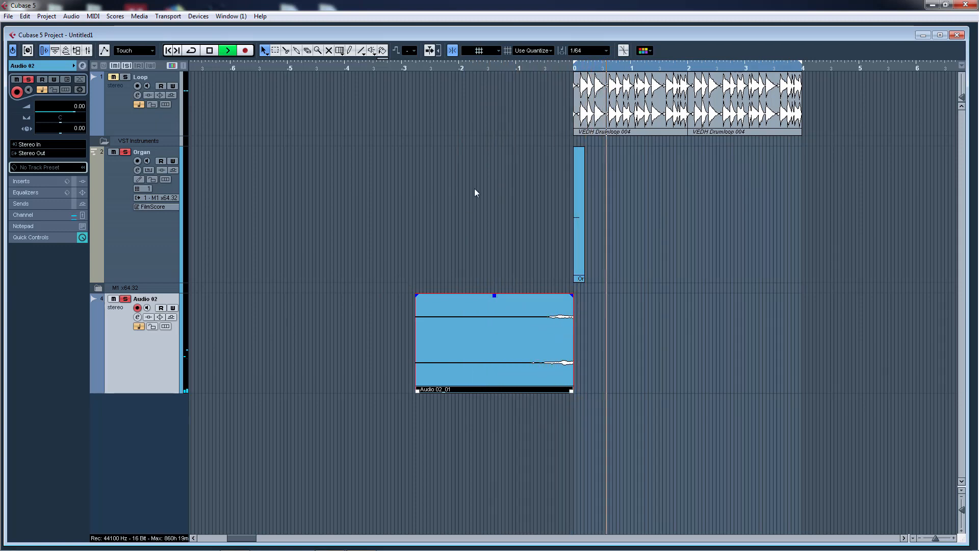
key("space")
left_click_drag(576, 70, 497, 116)
left_click(384, 67)
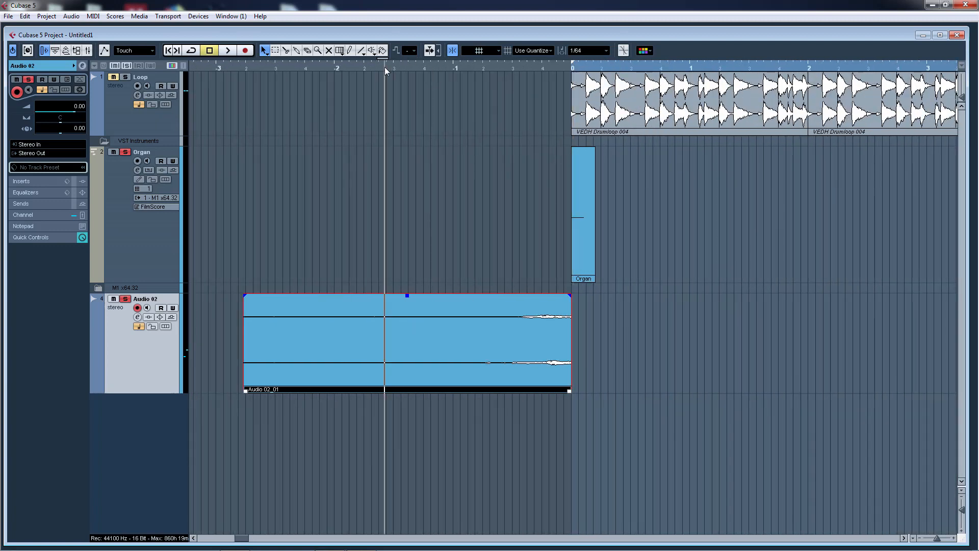
key("space")
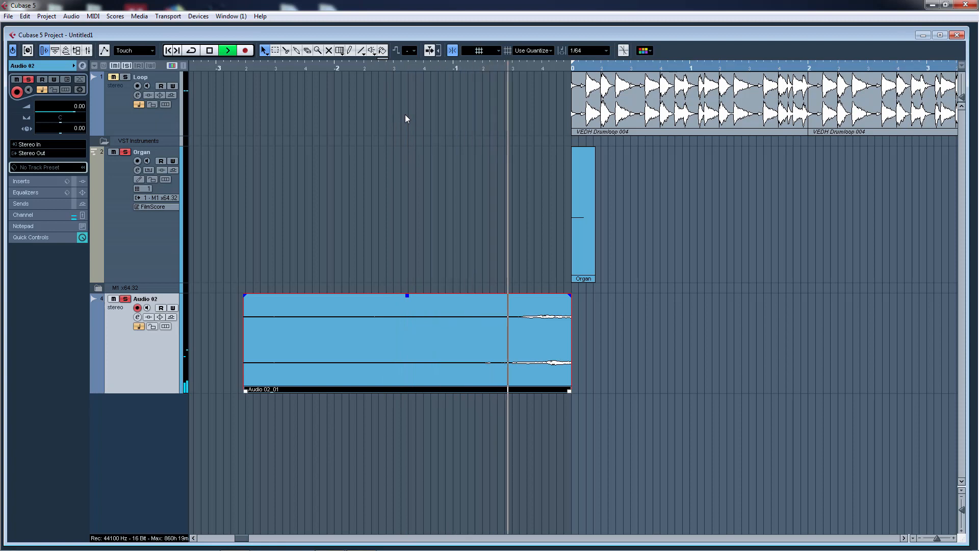
key("space")
left_click(409, 68)
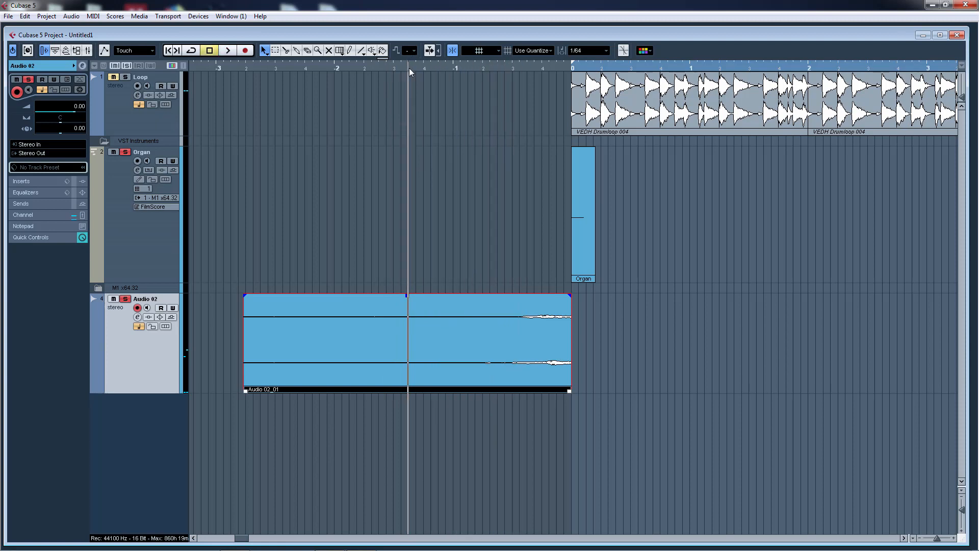
Extend the Organ part to bar 4 to match the drum loop's length, and set the quantize resolution to 1/1
key("g")
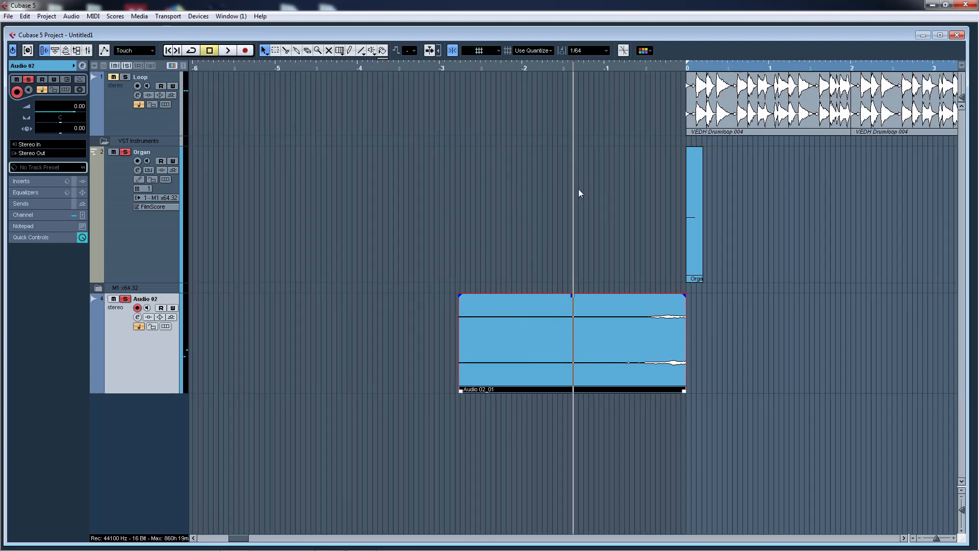
scroll(717, 262, "right", 10)
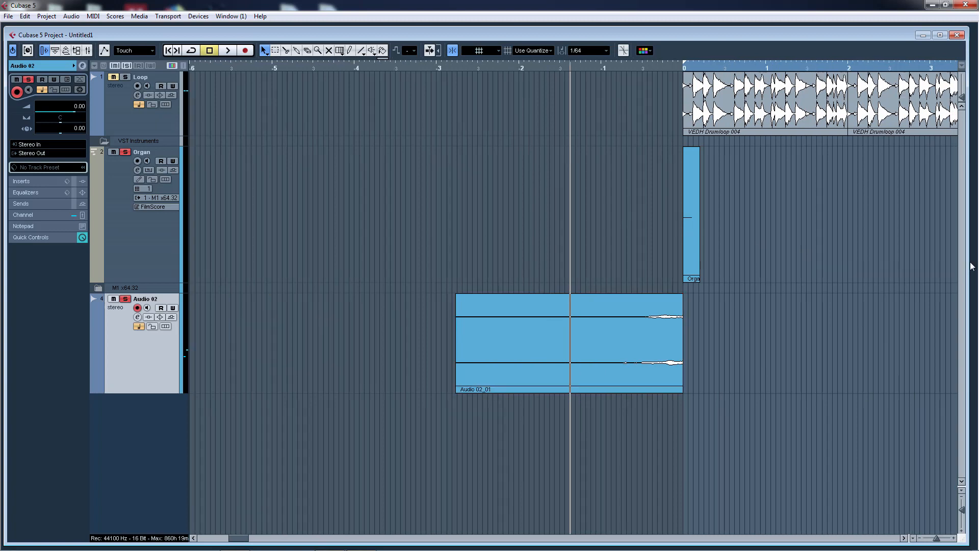
key("g")
key("g")
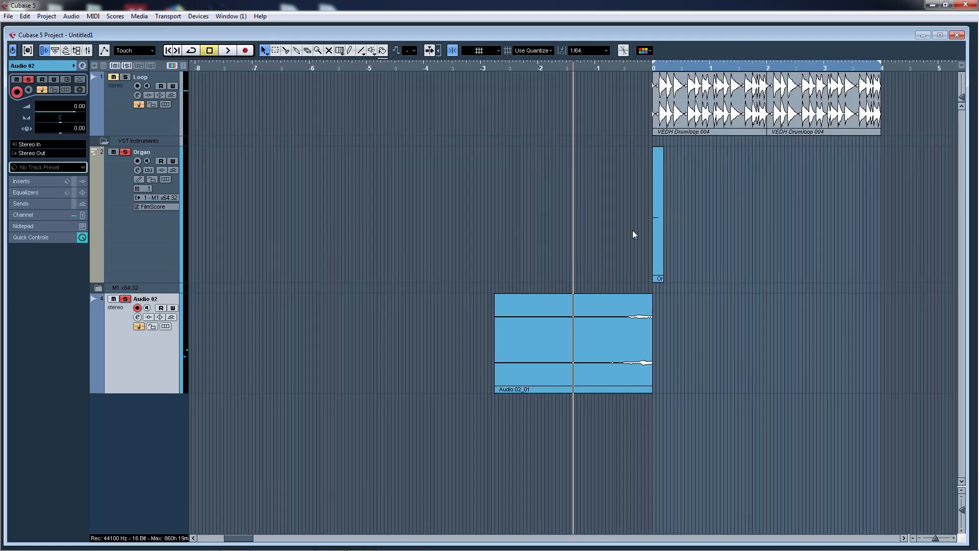
left_click_drag(663, 273, 879, 280)
left_click(589, 51)
left_click(591, 58)
Play the reversed swell into the opening of the extended Organ part and stop playback
key("space")
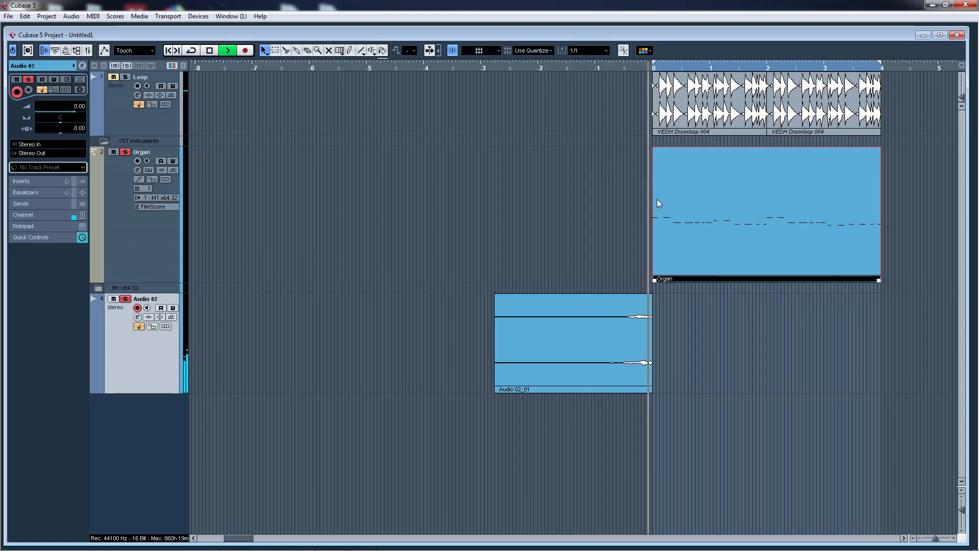
left_click(594, 302)
key("space")
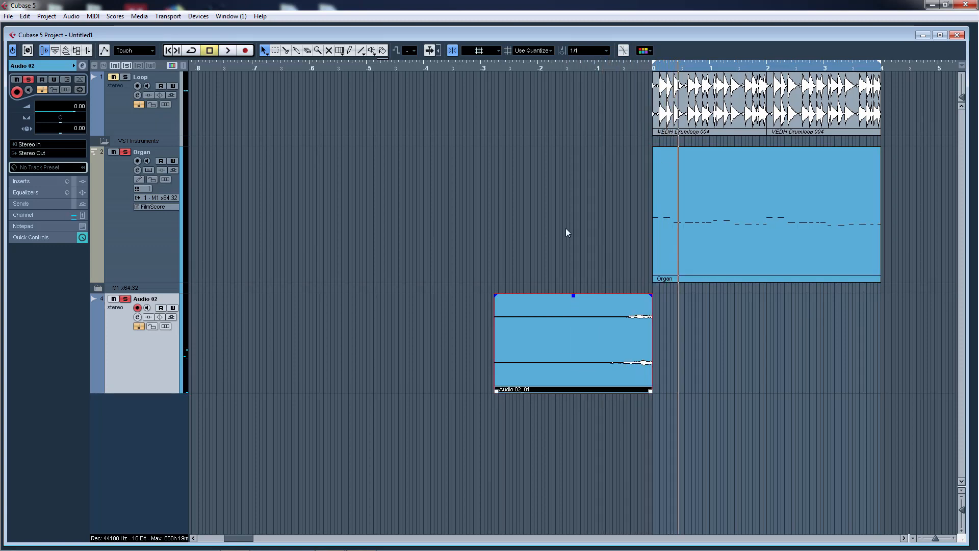
Open the M1 on the Organ track to check its Ensemble Hall reverb settings, and close it
left_click(153, 247)
left_click(66, 134)
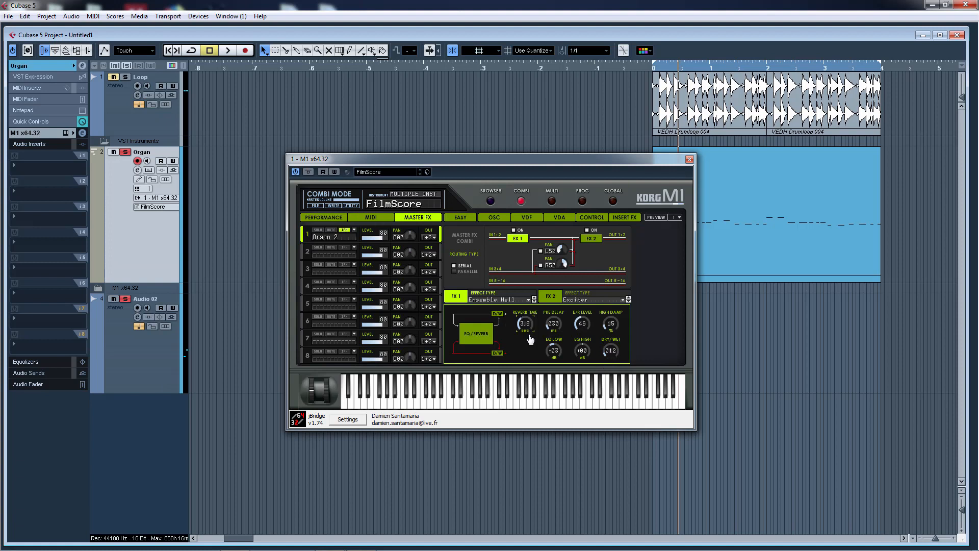
left_click(689, 160)
Play from one bar before the Organ part to hear the reversed swell lead into the organ melody
left_click(595, 76)
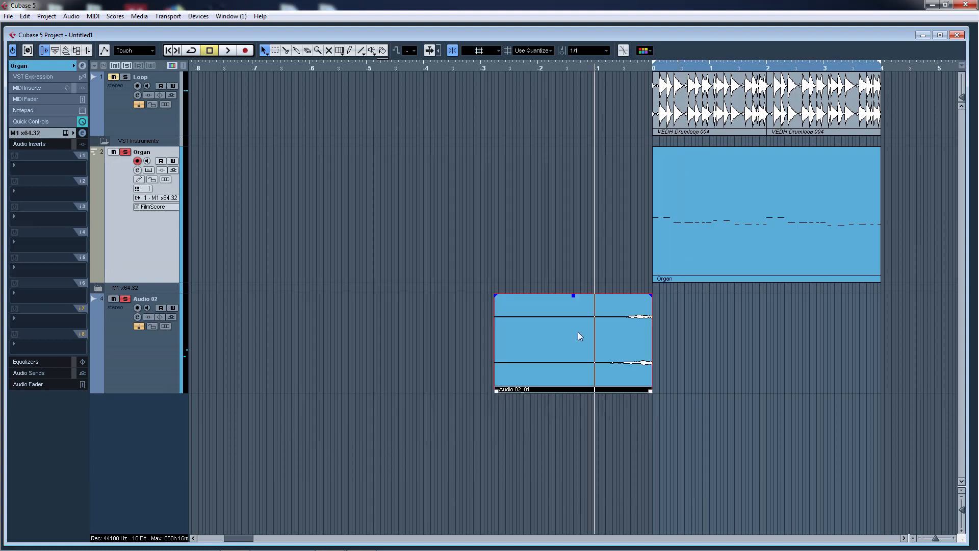
key("space")
key("h")
key("h")
key("h")
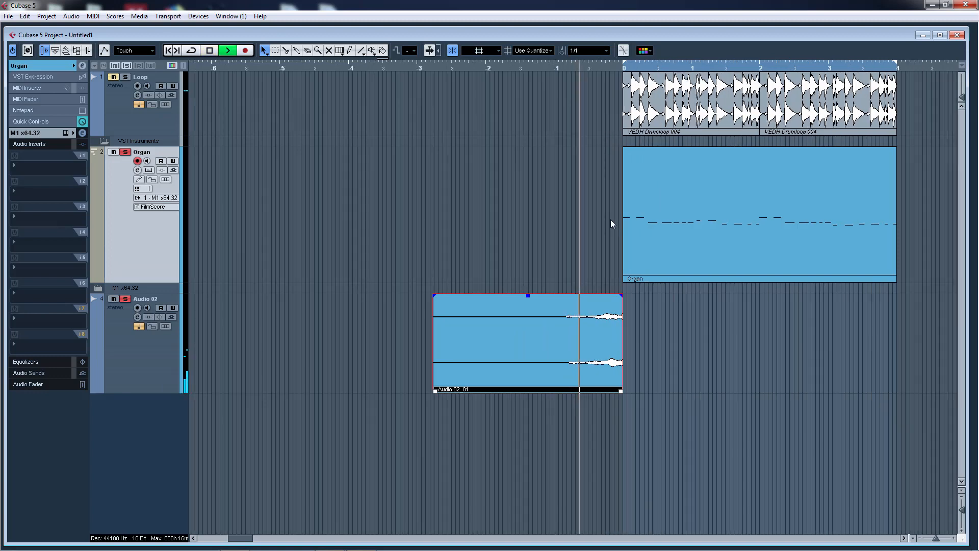
key("h")
key("g")
key("g")
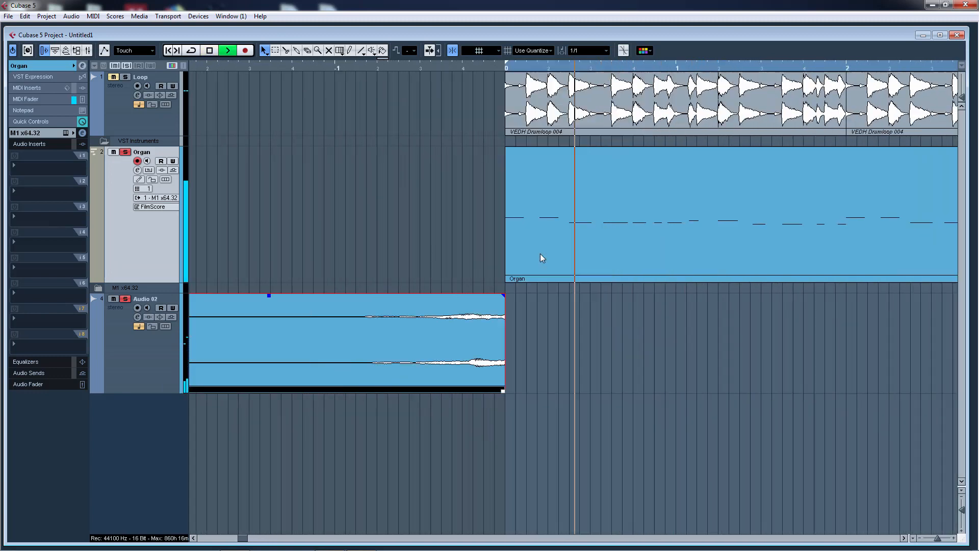
key("g")
key("g")
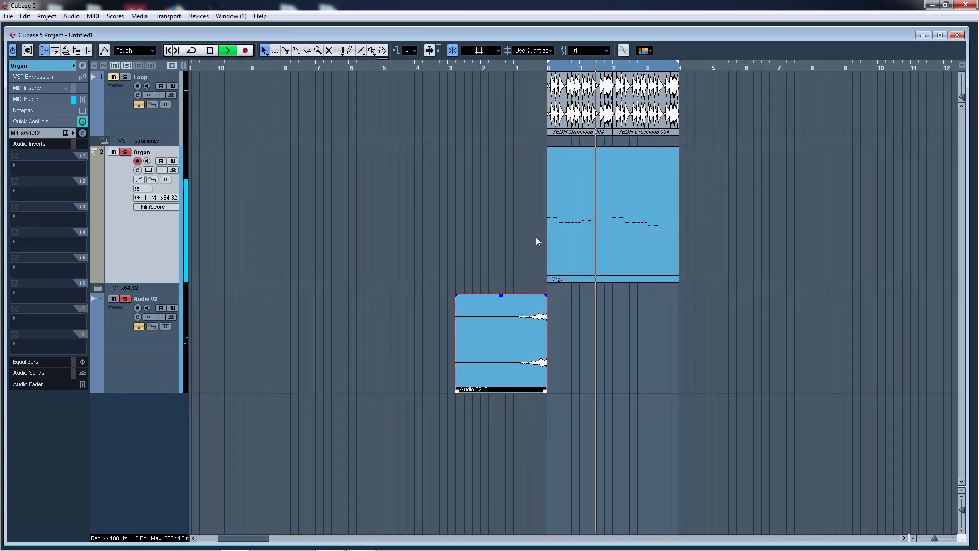
key("space")
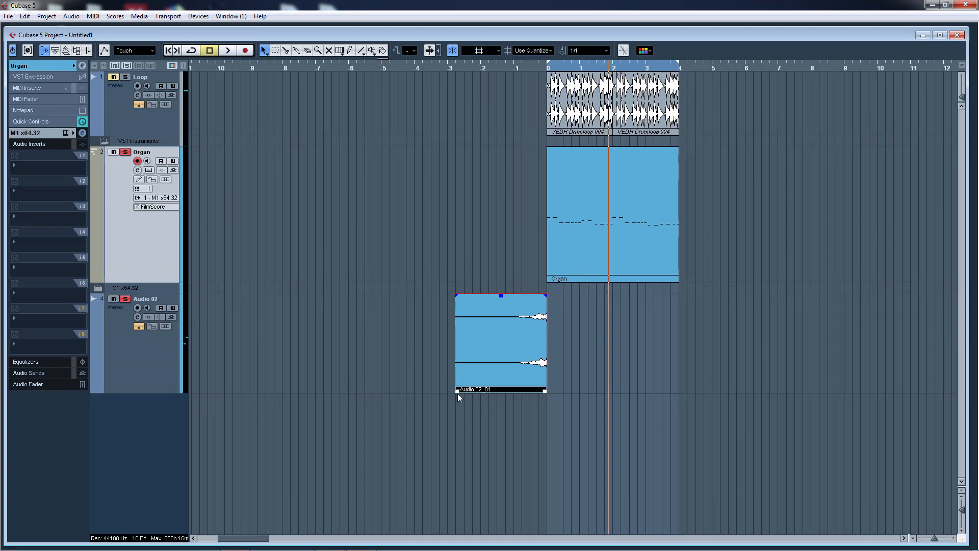
Load the MonoDelay effect into the fifth audio insert slot of the Organ's M1 instrument
left_click(549, 69)
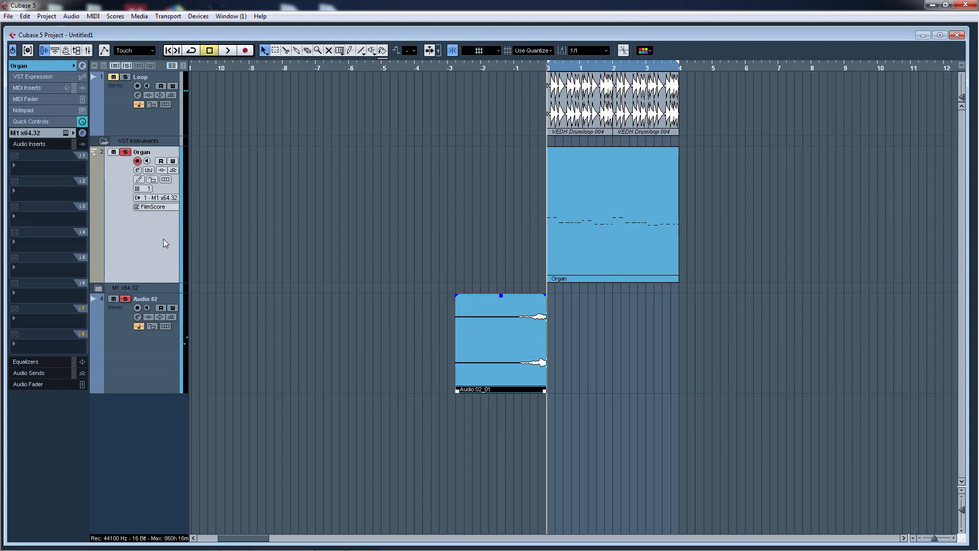
left_click(46, 267)
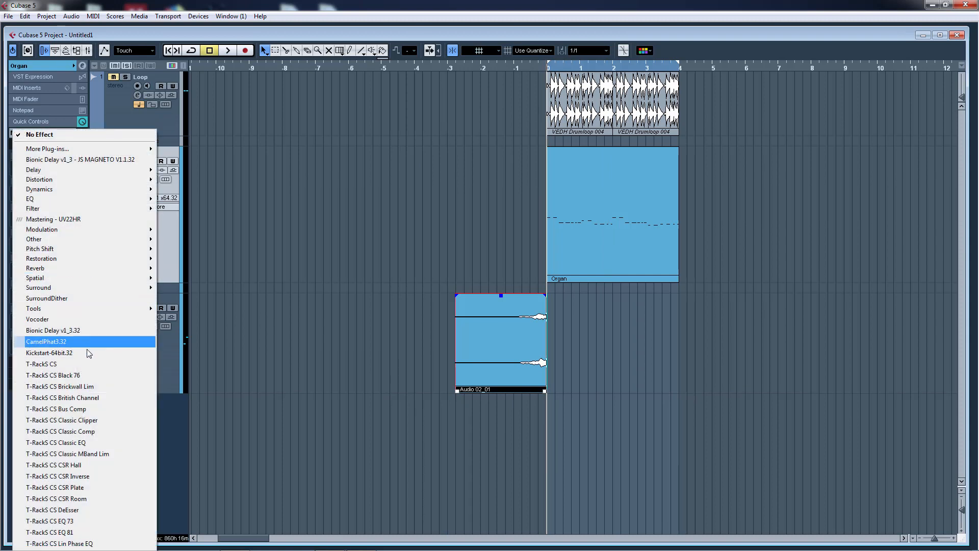
mouse_move(95, 171)
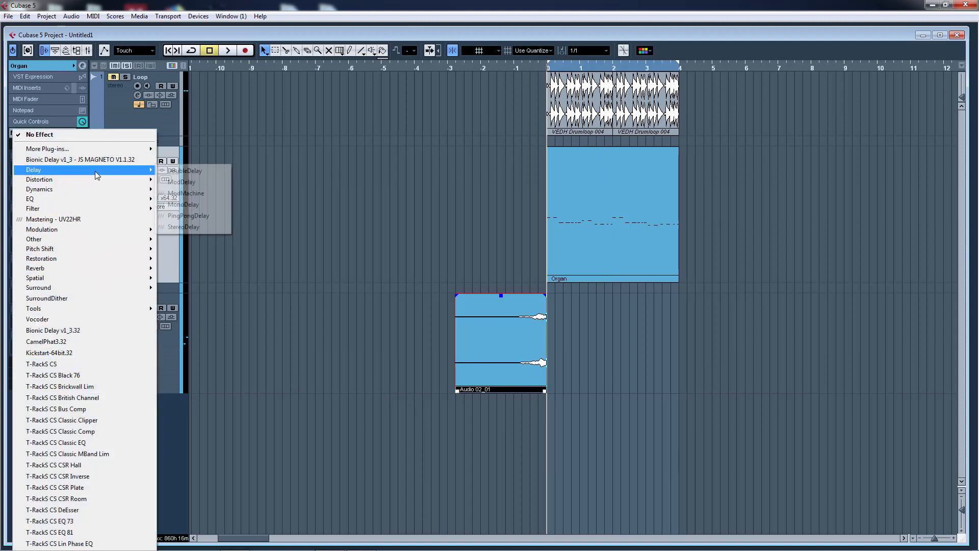
left_click(196, 204)
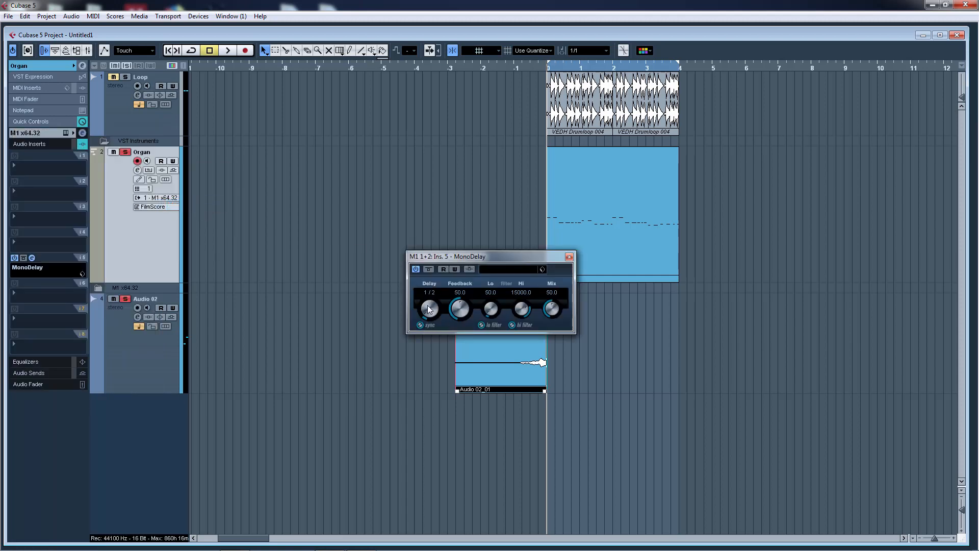
Lower the MonoDelay's feedback and adjust its mix, and place the playhead about one bar before the Organ part
left_click_drag(462, 305, 458, 361)
left_click(549, 315)
left_click(570, 256)
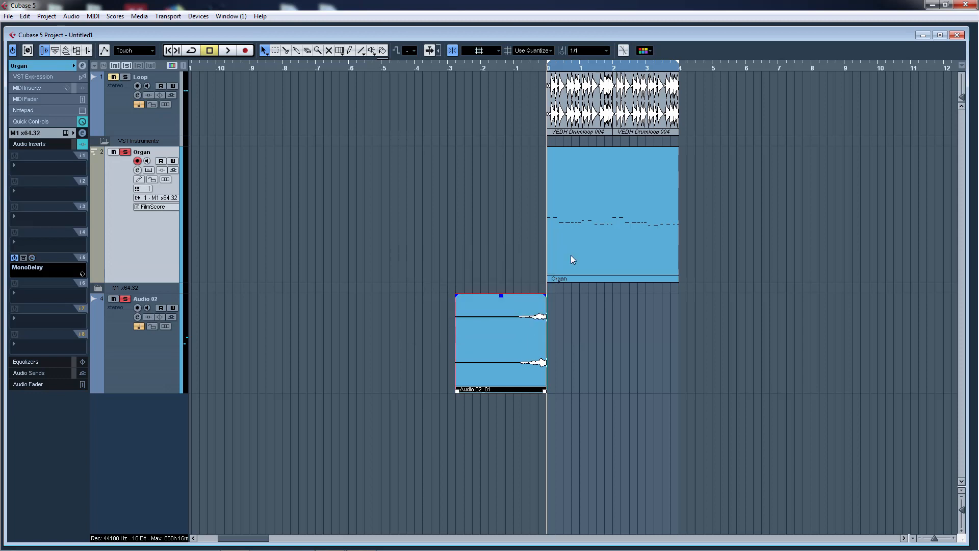
left_click(517, 65)
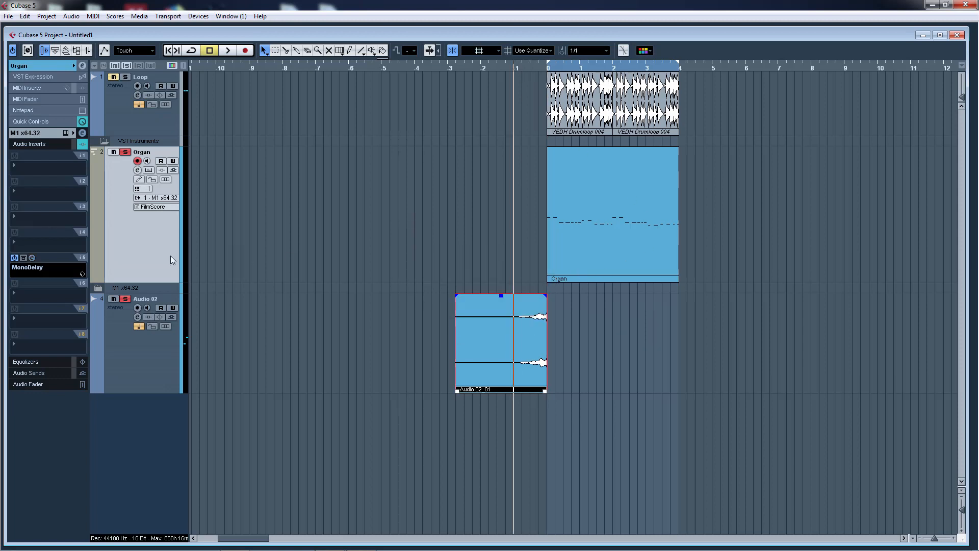
Play from about one bar before the Organ part to hear the reversed swell lead into the delayed organ melody
key("space")
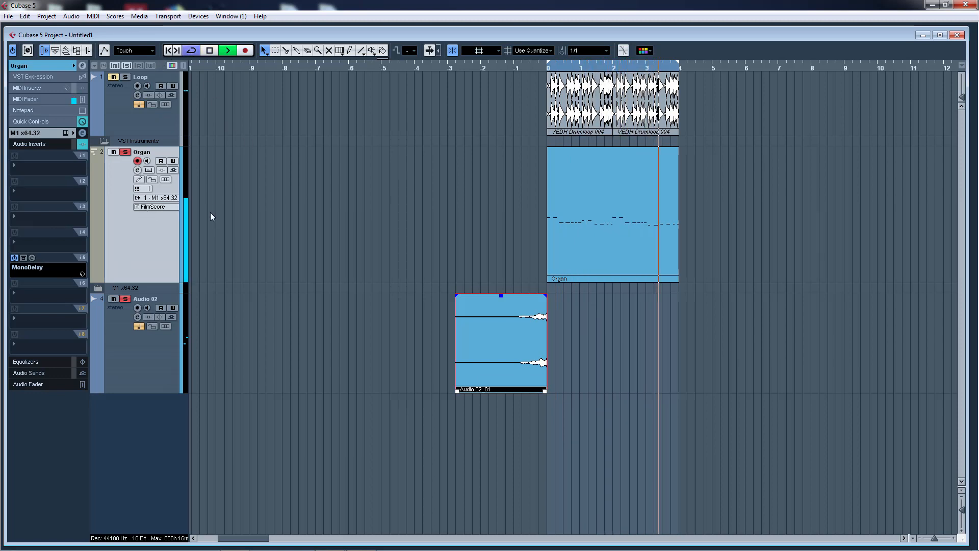
key("space")
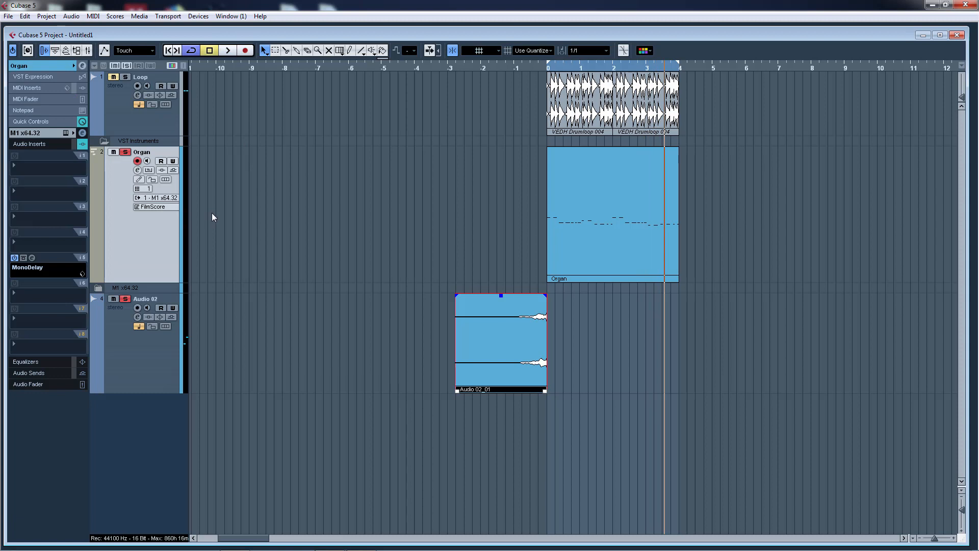
Open the MonoDelay on the Organ's M1 and set its mix to 12.0 while looping the melody
left_click(610, 71)
key("h")
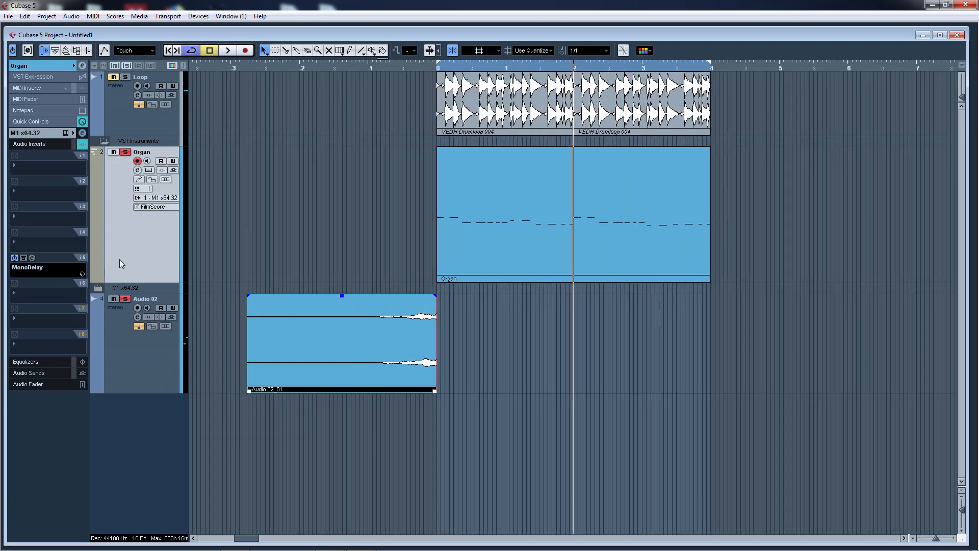
left_click(33, 258)
left_click_drag(551, 314, 550, 297)
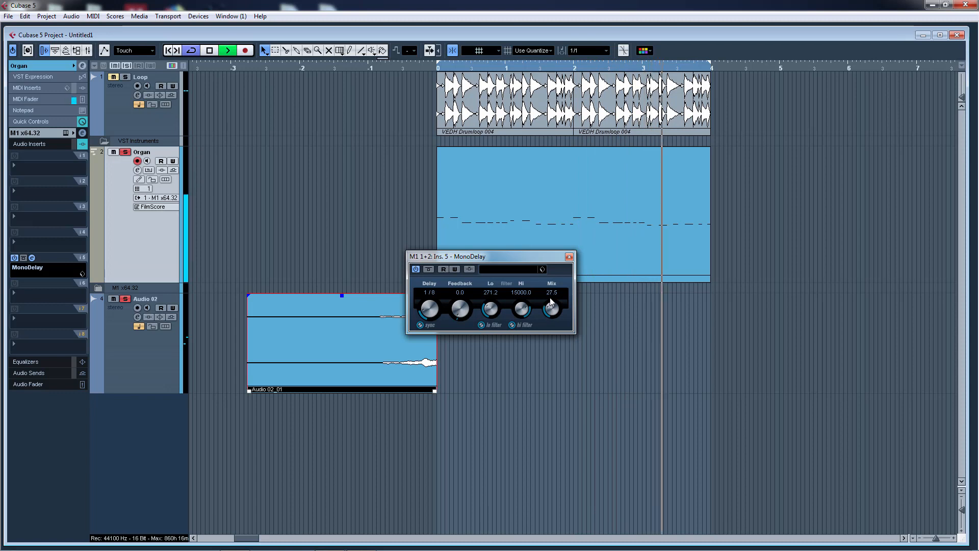
key("space")
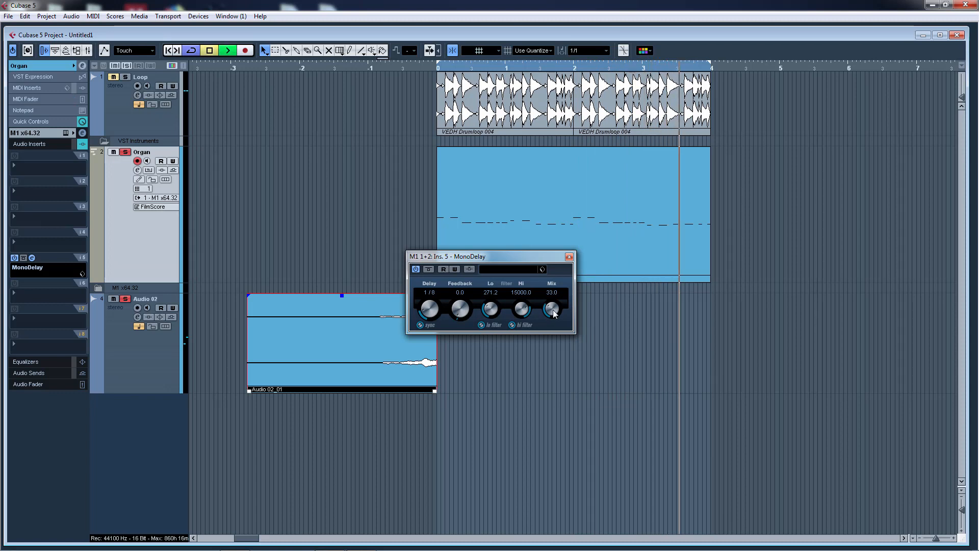
key("space")
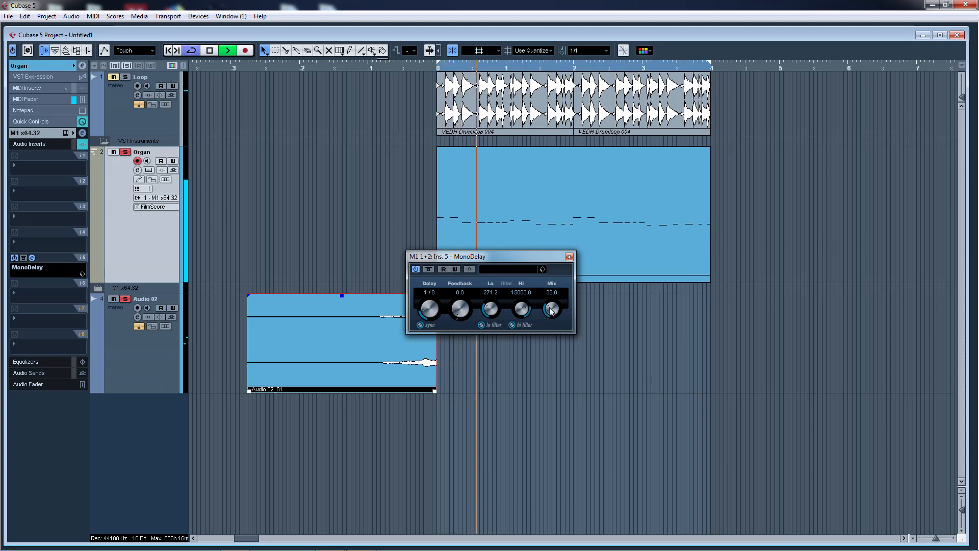
left_click_drag(551, 309, 551, 333)
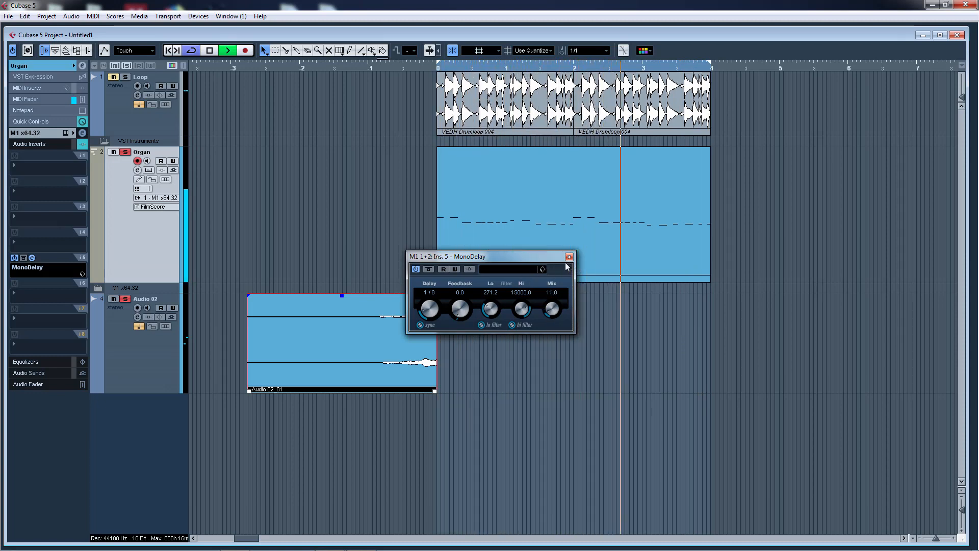
key("space")
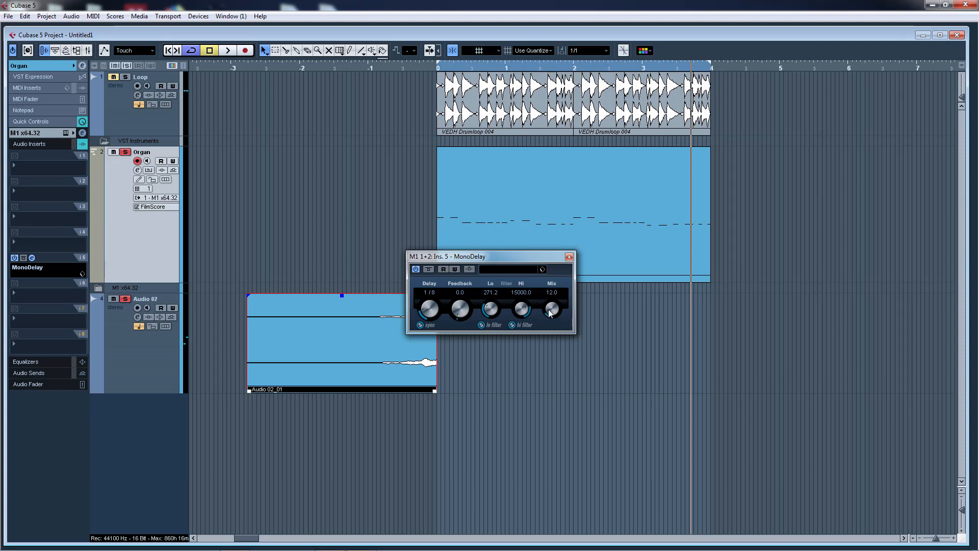
Compare the looping organ with the MonoDelay bypassed and active, leave the effect active, and close its window
key("space")
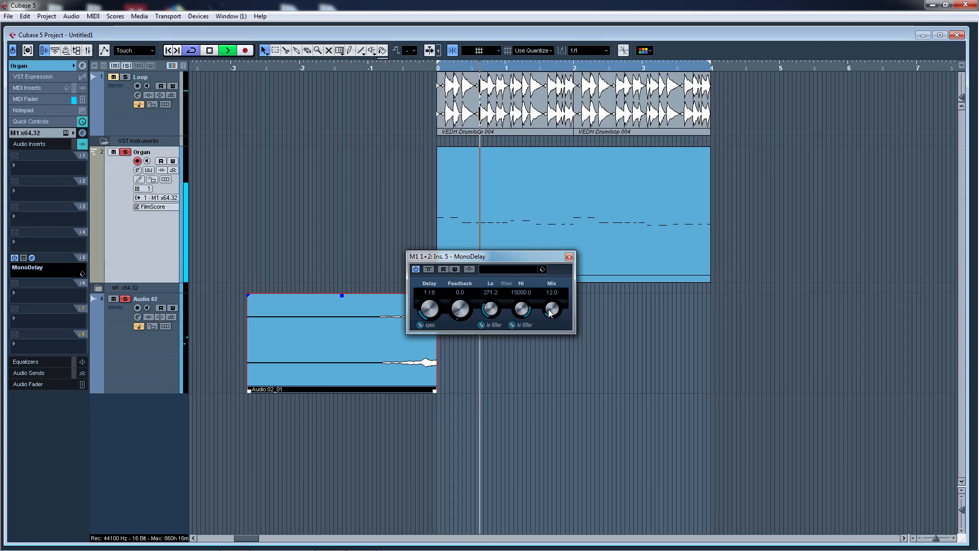
left_click(416, 269)
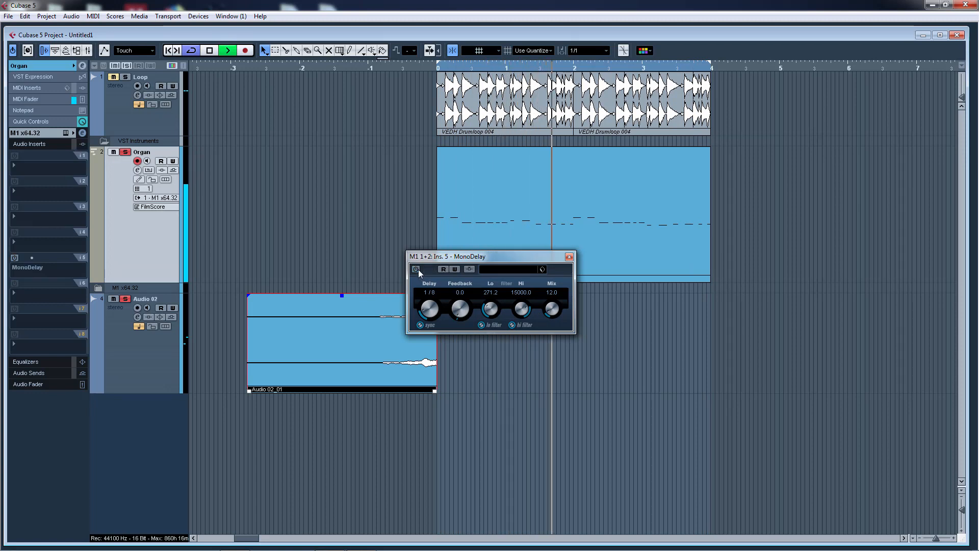
key("space")
key("space")
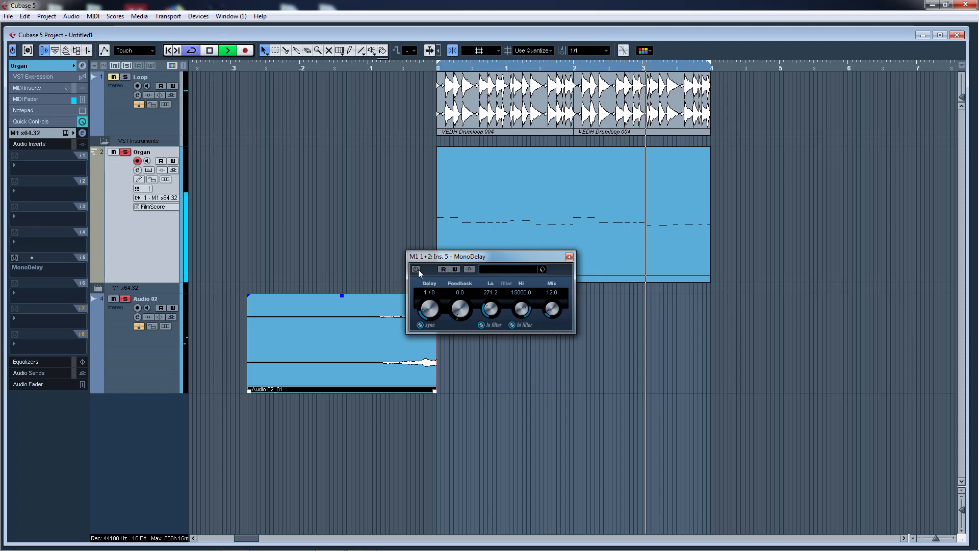
left_click(417, 269)
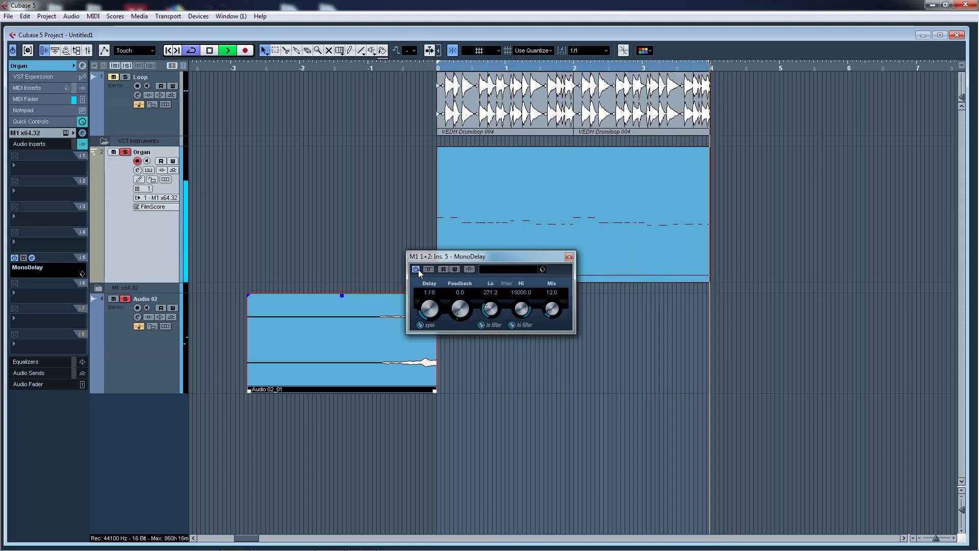
key("space")
key("space")
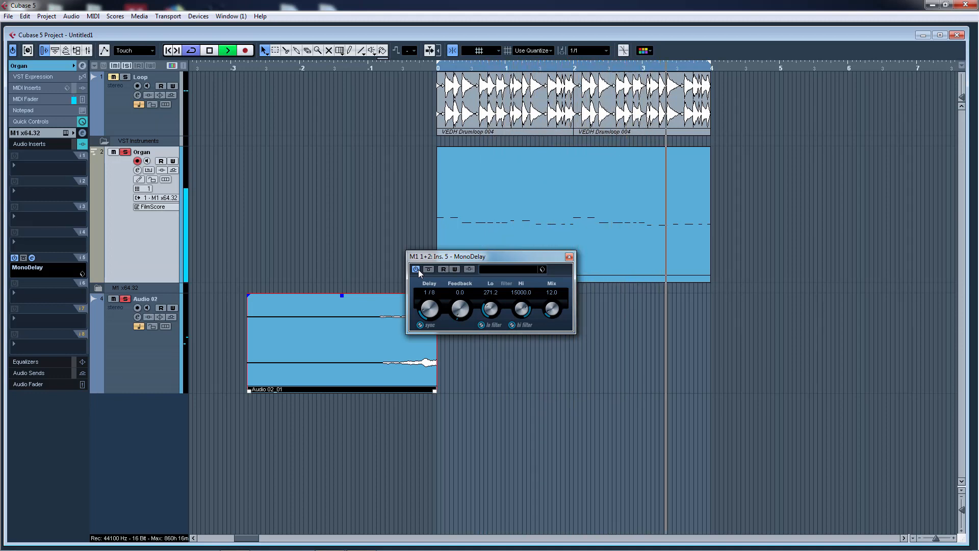
key("space")
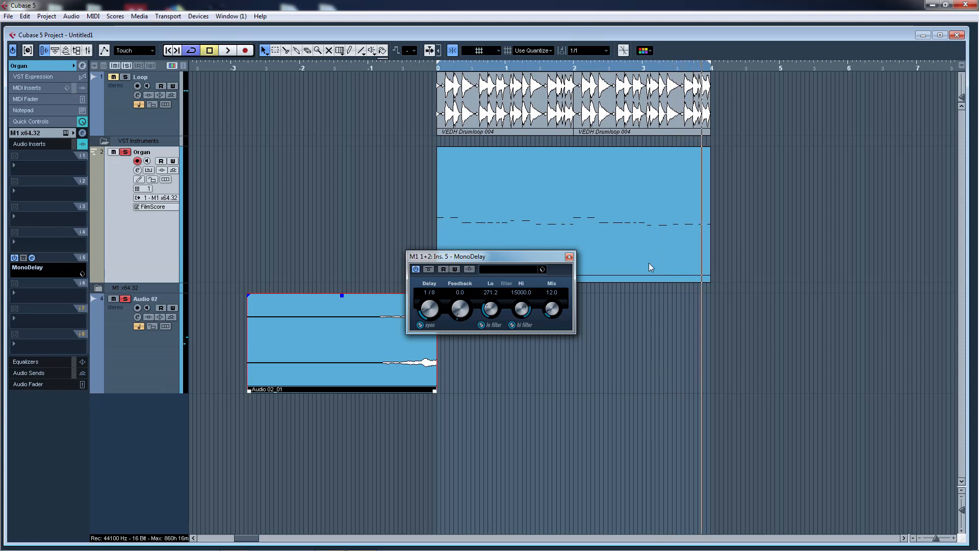
left_click(570, 256)
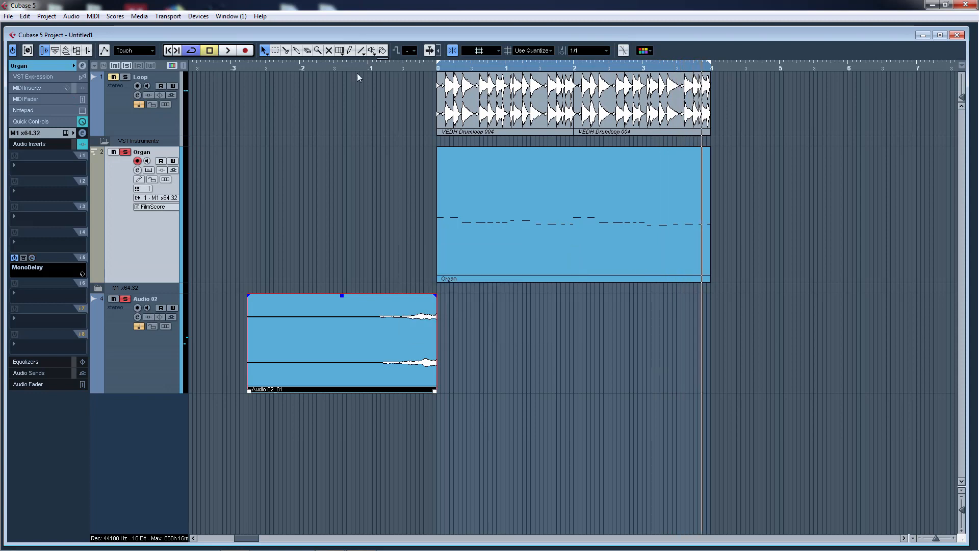
Load VPS Avenger_x64.32 into the second VST instrument slot and create a MIDI track assigned to it
key("g")
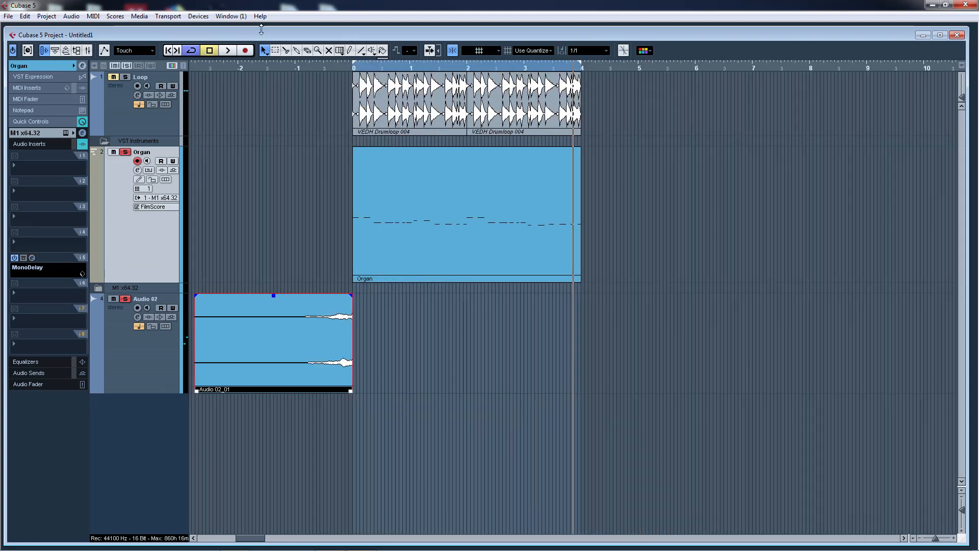
left_click(204, 17)
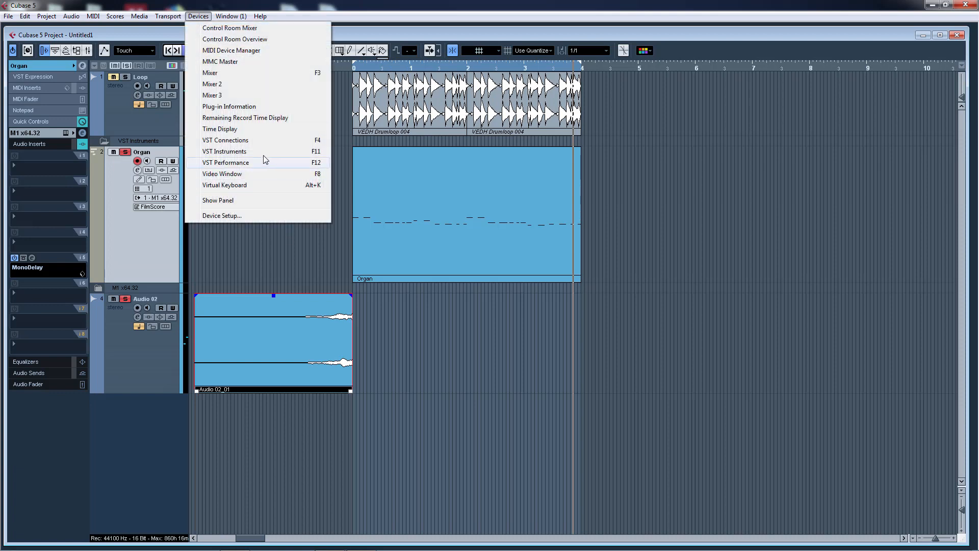
left_click(262, 153)
left_click(498, 192)
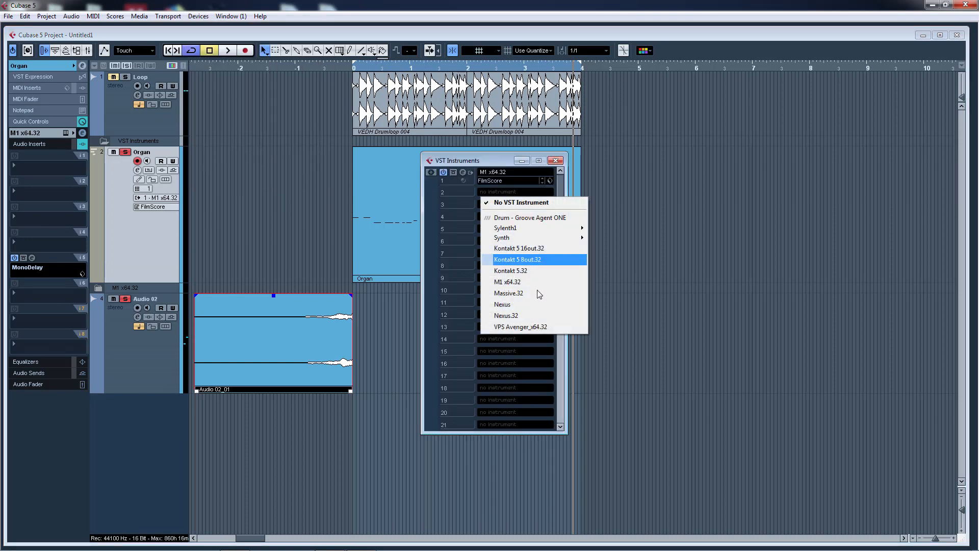
left_click(521, 328)
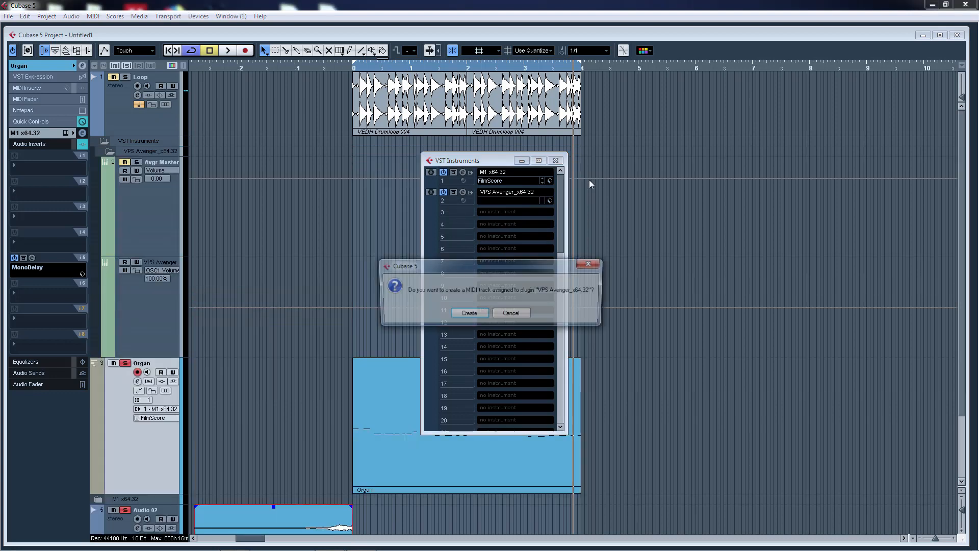
left_click(474, 315)
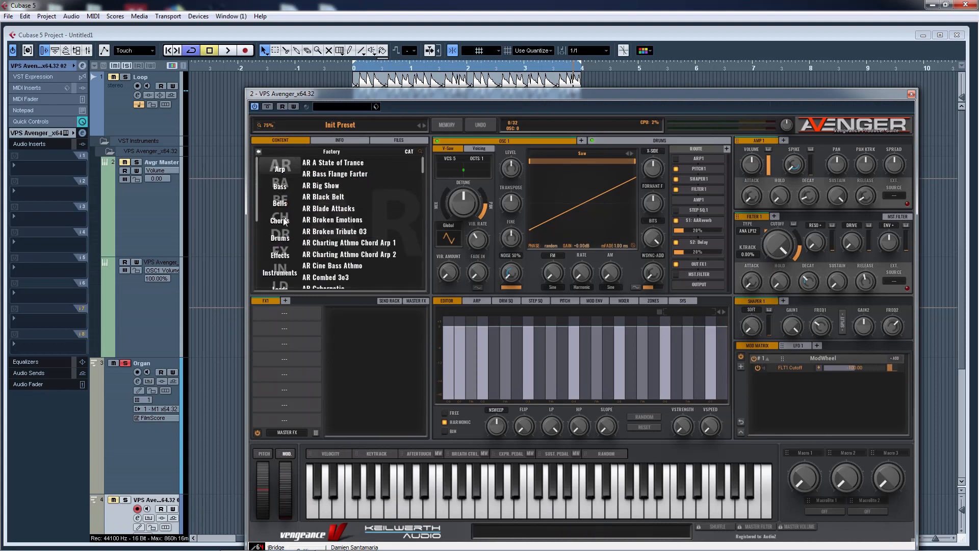
Load the PL Angry Plucker preset from Avenger's Plucked category and close the instrument window
left_click(288, 263)
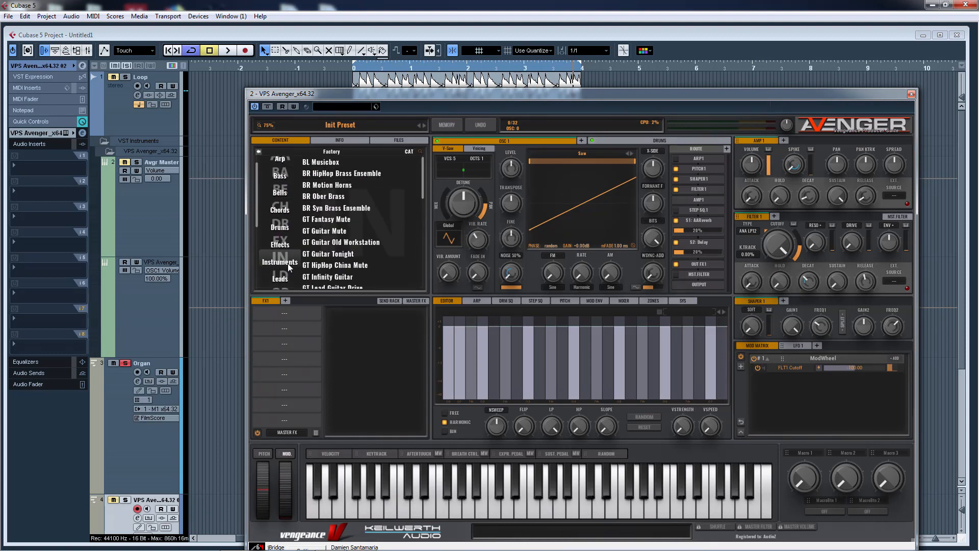
scroll(288, 263, "down", 4)
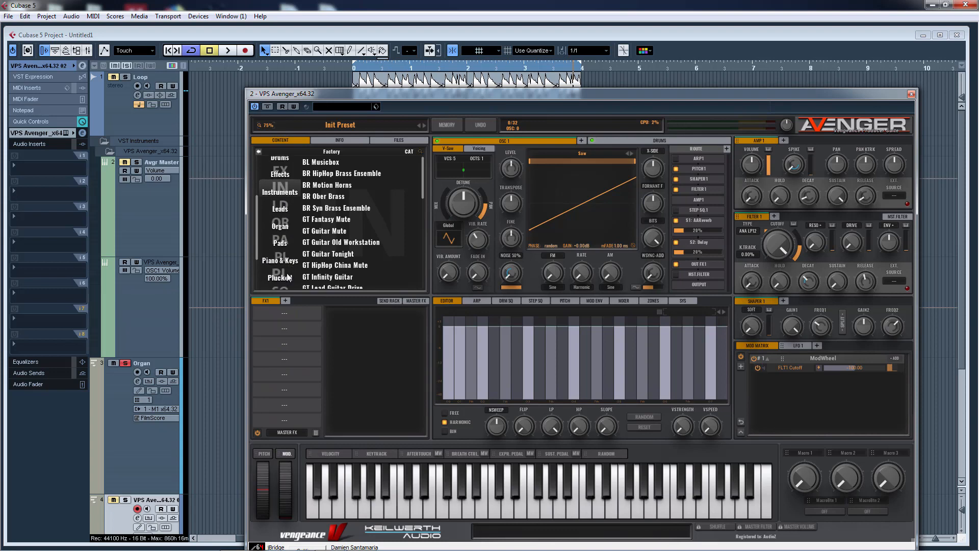
left_click(287, 278)
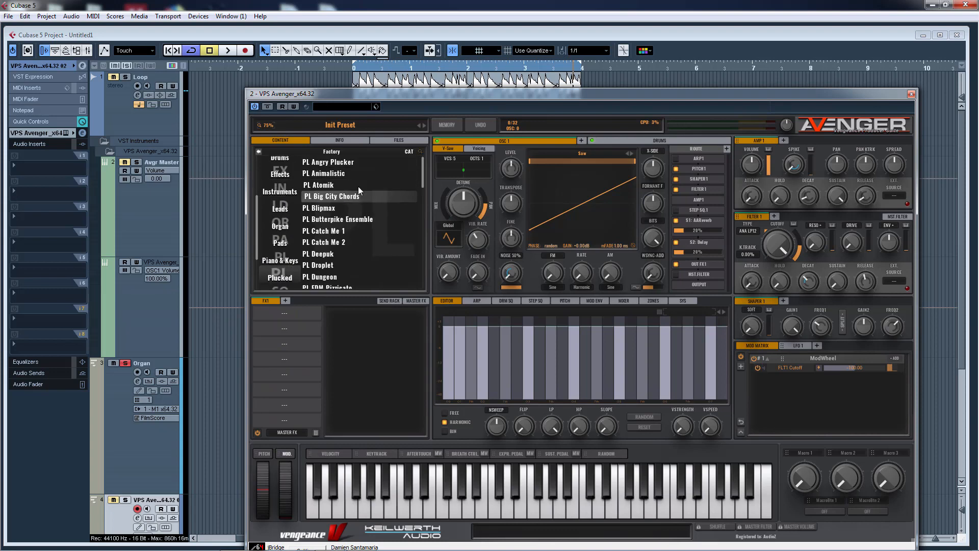
left_click(360, 165)
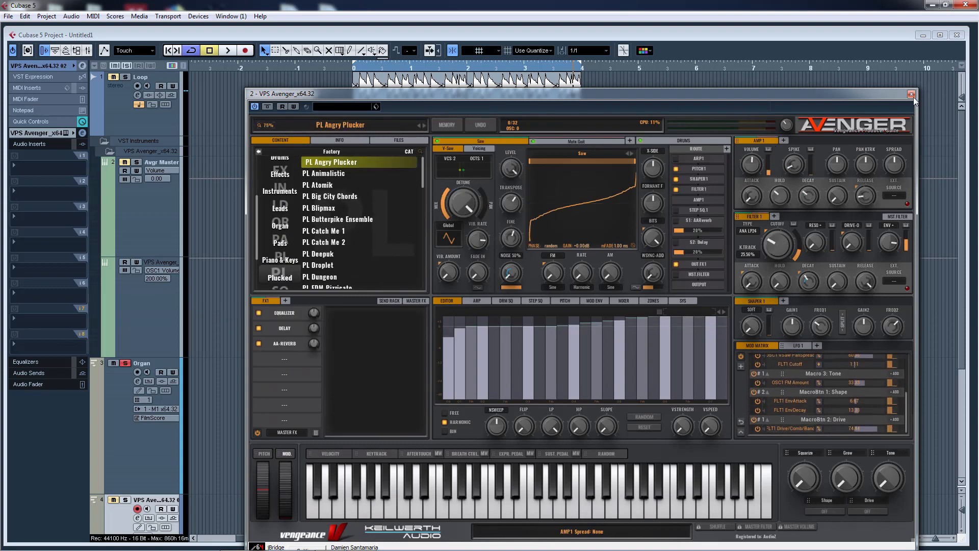
left_click(912, 94)
Collapse the VPS Avenger automation folder and place the Avenger track directly below the Organ track
left_click(109, 151)
left_click_drag(147, 152, 167, 405)
left_click(161, 372)
Duplicate the Organ part and place the copy on the VPS Avenger track, starting at bar 0
left_click(470, 251)
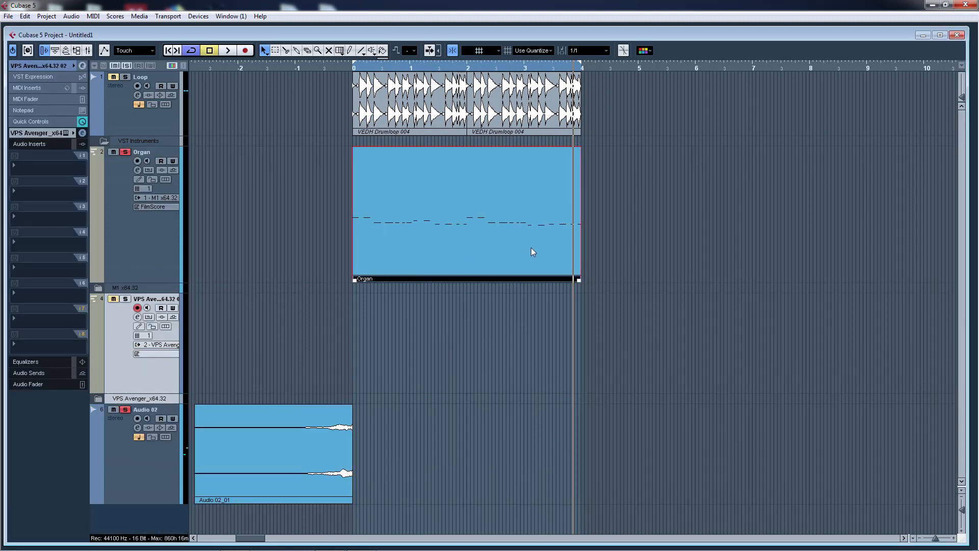
key("ctrl+d")
left_click(606, 51)
left_click(595, 62)
left_click_drag(631, 221, 390, 337)
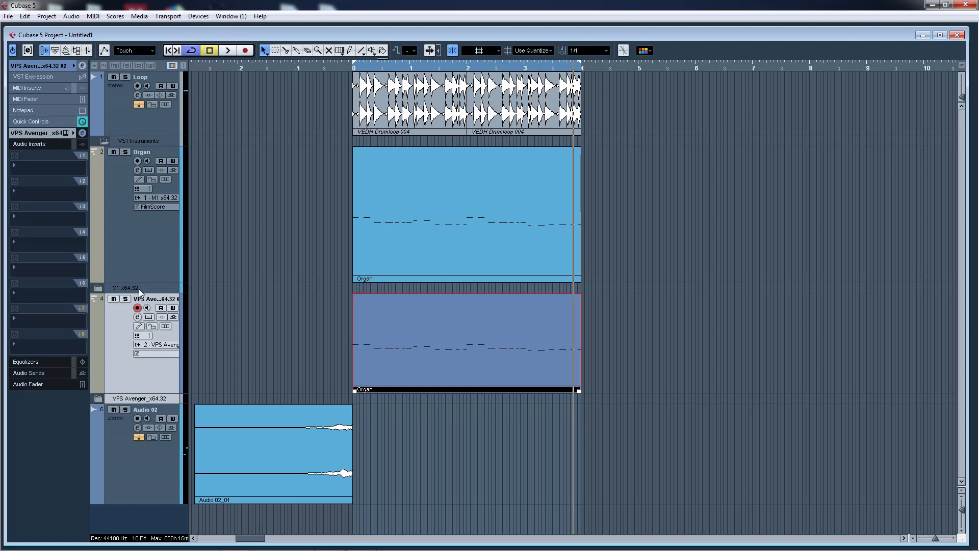
Open the copied part on the Avenger track in the Key Editor and duplicate all its notes after the originals
double_click(436, 340)
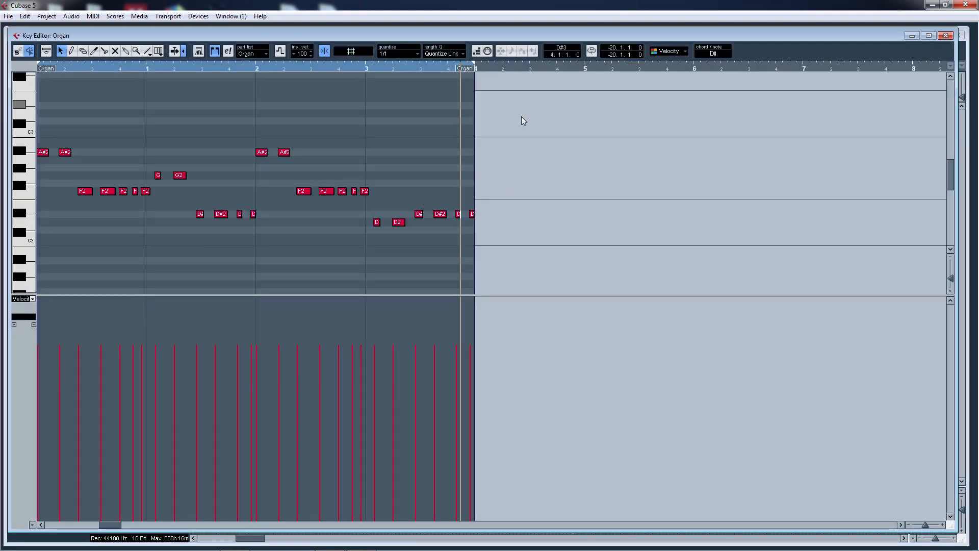
left_click_drag(532, 110, 306, 235)
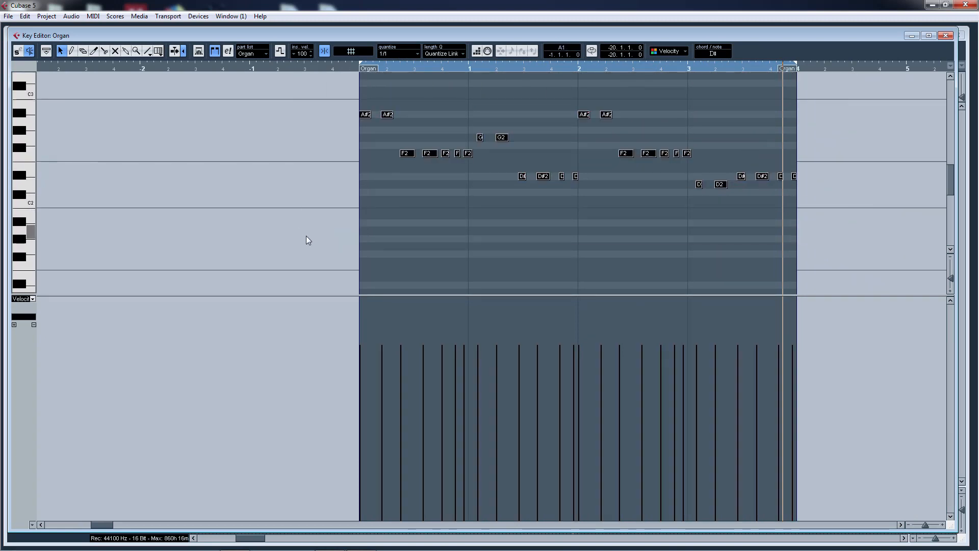
key("ctrl+d")
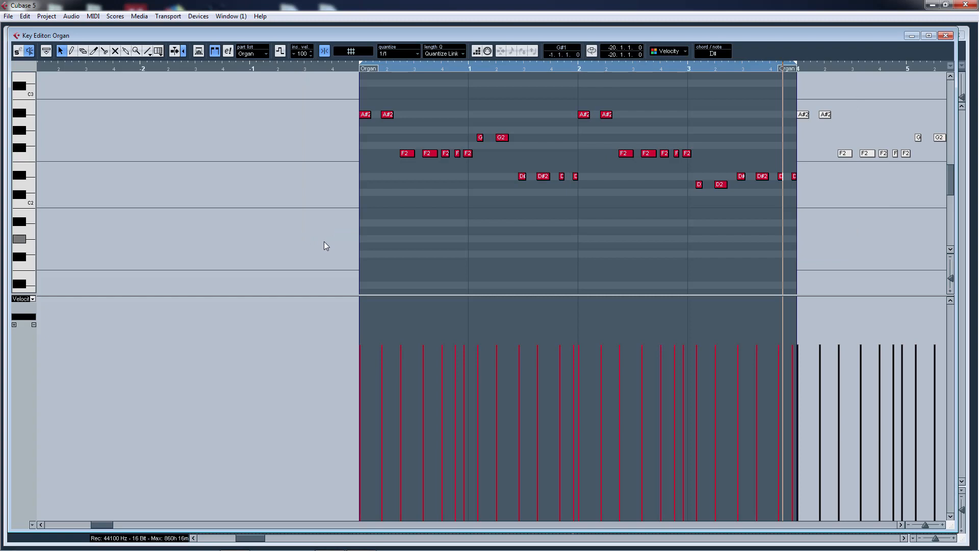
Transpose the duplicated notes up seven semitones and move them back to bar 0, above the original notes
key("Up")
key("Up")
key("Up")
key("Up")
key("Up")
key("Up")
key("Up")
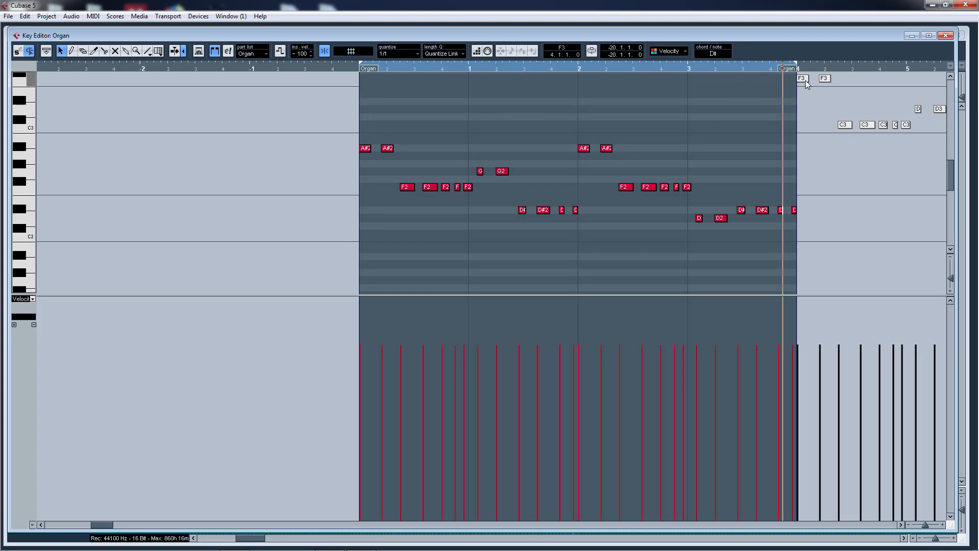
left_click_drag(806, 81, 374, 130)
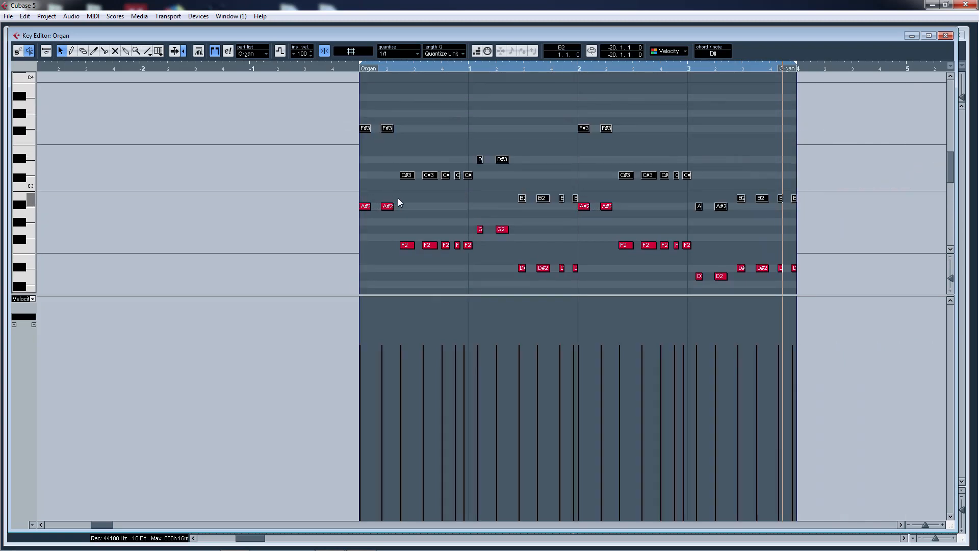
Shift the stacked notes' pitch until they sit seven semitones above the originals, starting on F3, and close the Key Editor with the playhead at bar 0
key("Down")
key("Down")
key("Down")
key("Down")
key("Down")
key("Down")
key("Down")
key("Down")
key("Down")
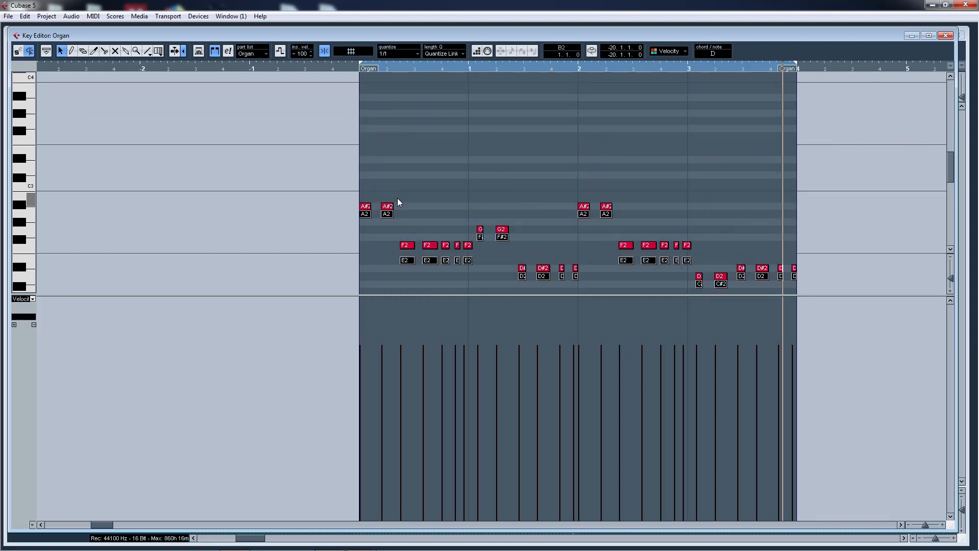
key("Up")
key("Up")
key("Up")
key("Up")
key("Up")
key("Up")
key("Up")
key("Up")
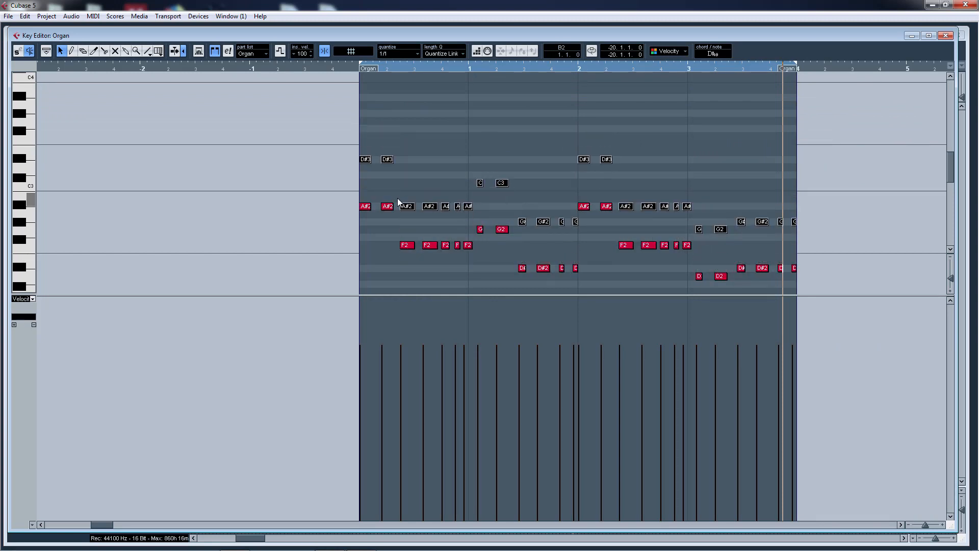
left_click(362, 69)
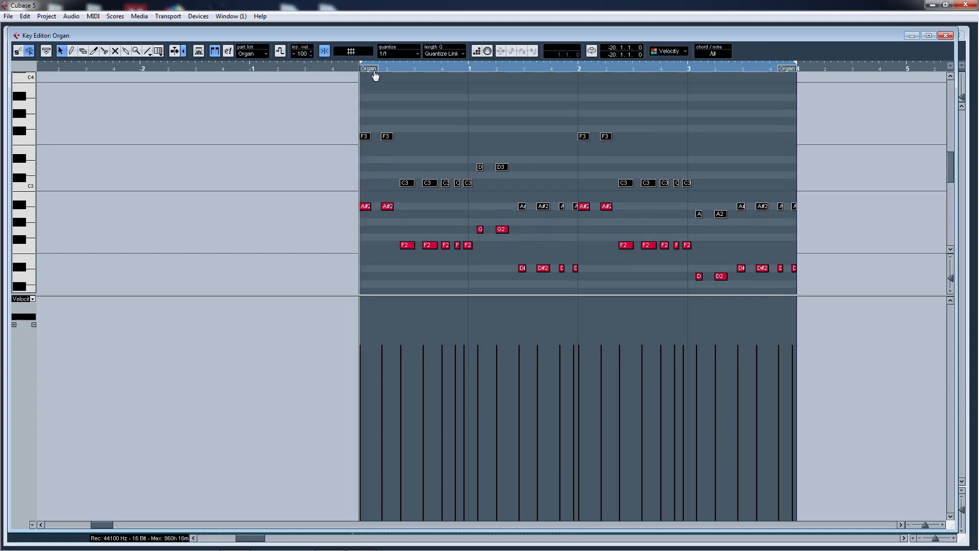
left_click(946, 36)
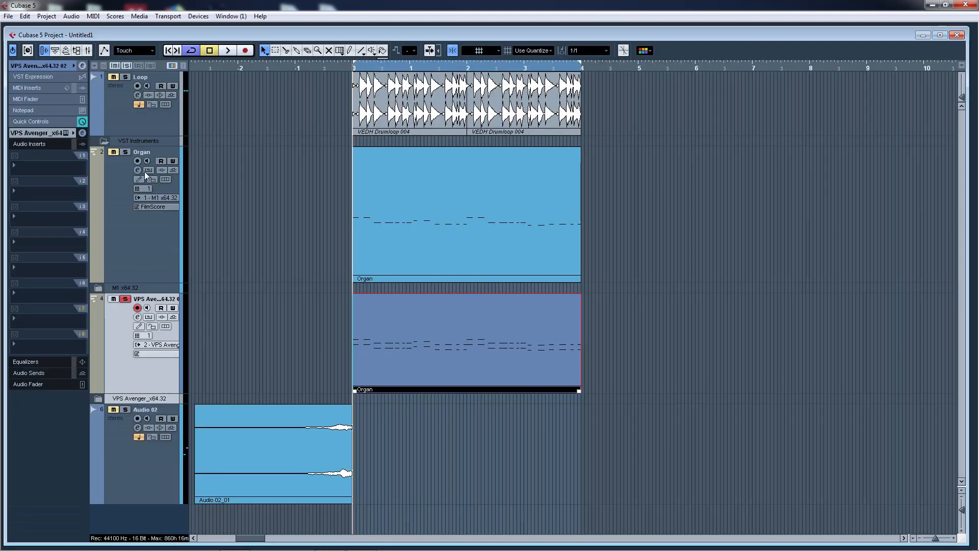
Enable EQ band 1 on the VPS Avenger channel as a High Pass I filter at about 222 Hz and play the result
key("space")
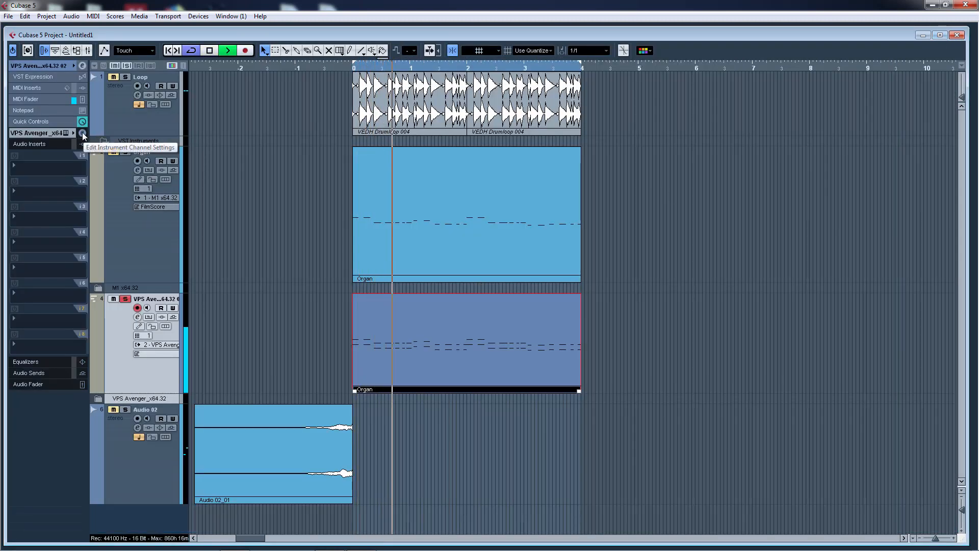
left_click(82, 133)
left_click(422, 367)
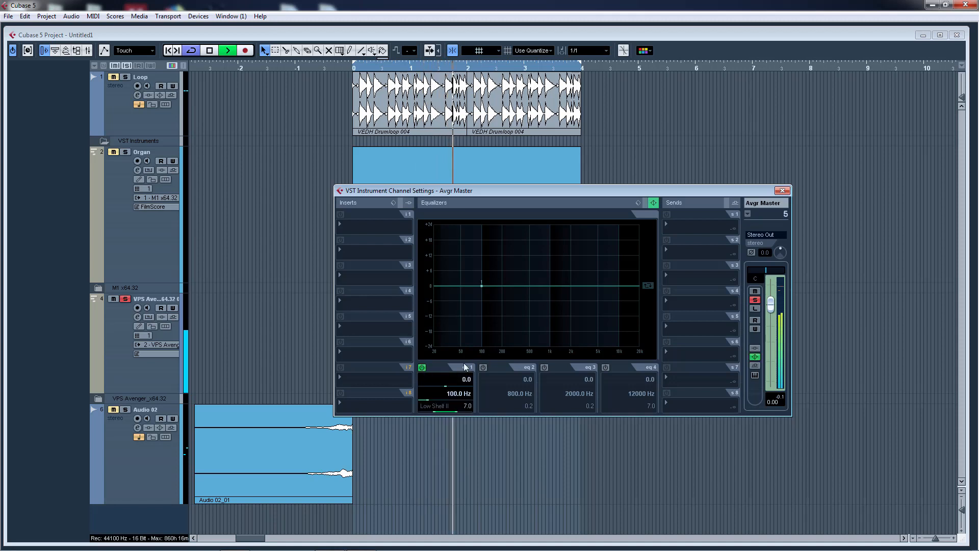
key("space")
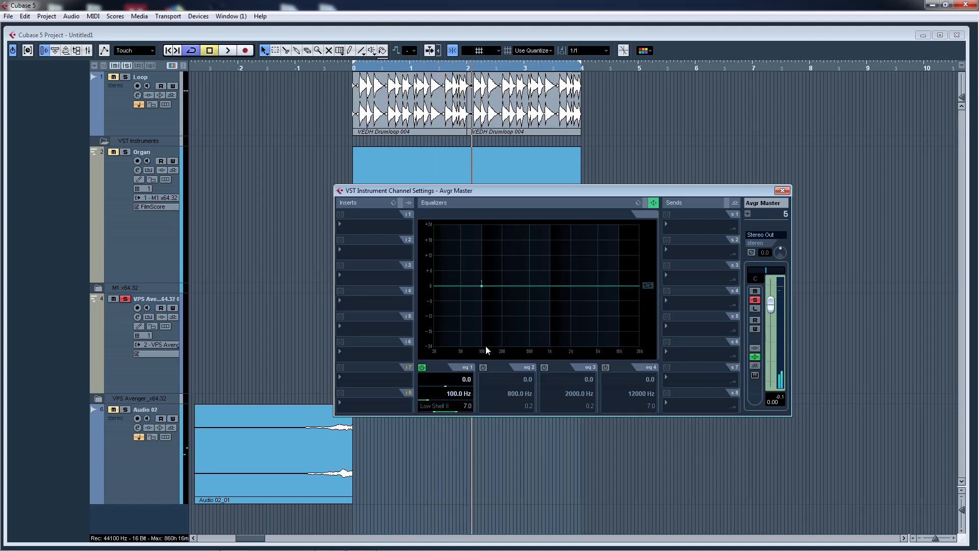
left_click(438, 406)
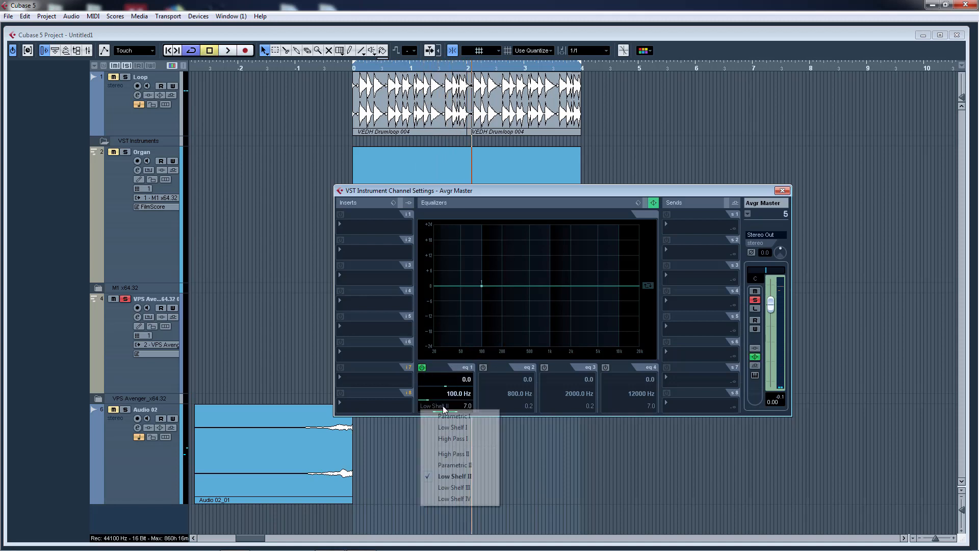
left_click(454, 445)
left_click_drag(479, 293, 505, 327)
key("space")
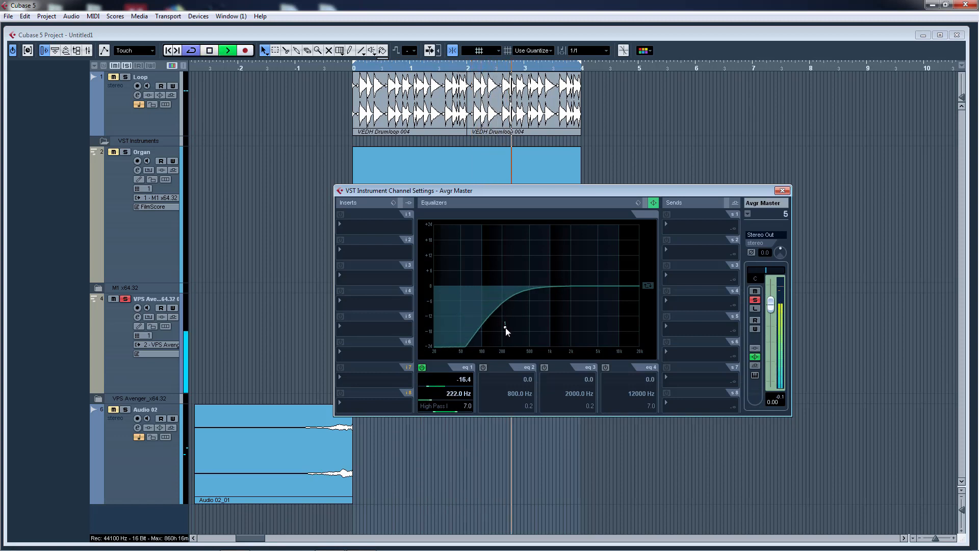
Lower the Avenger channel's volume to -6.15 dB and play it with the soloed Organ track from bar 0
left_click(773, 325)
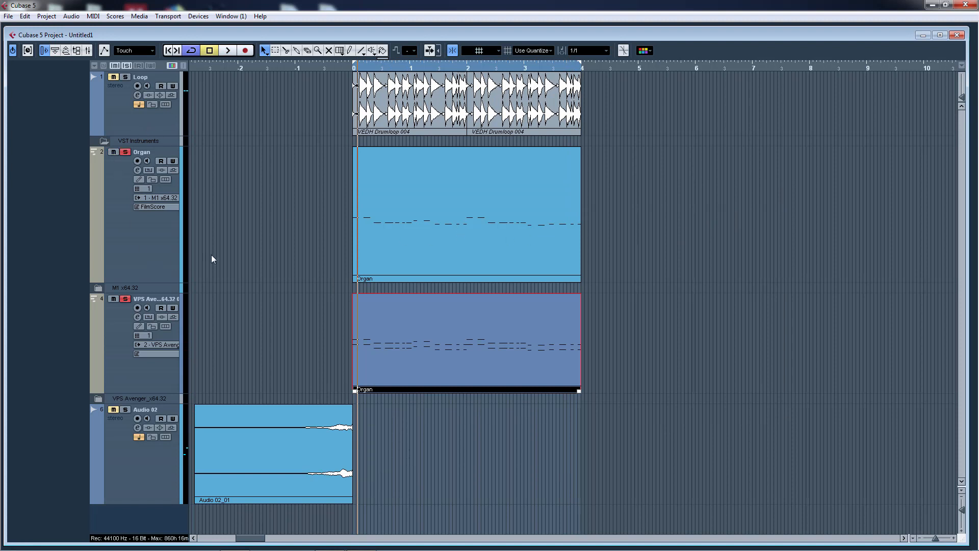
left_click(350, 70)
key("space")
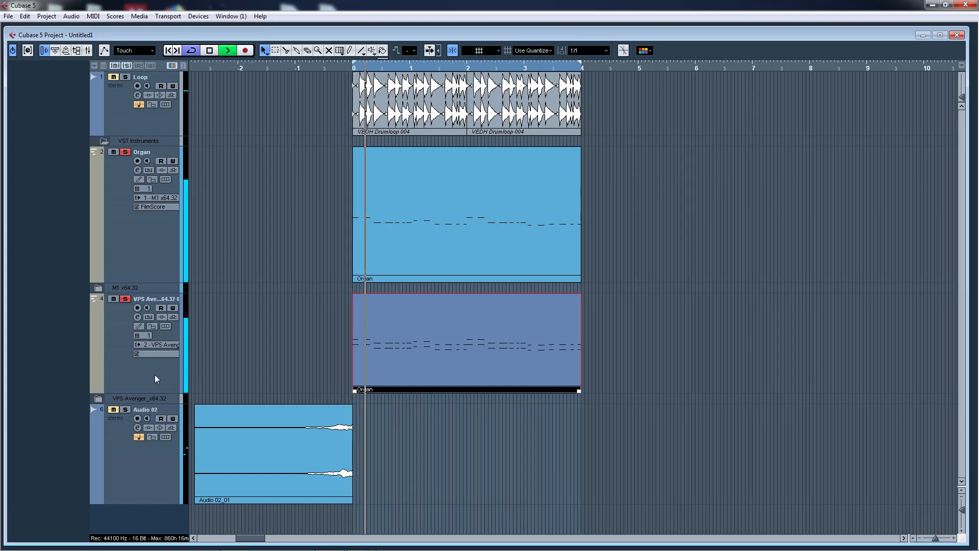
left_click(154, 375)
left_click(82, 134)
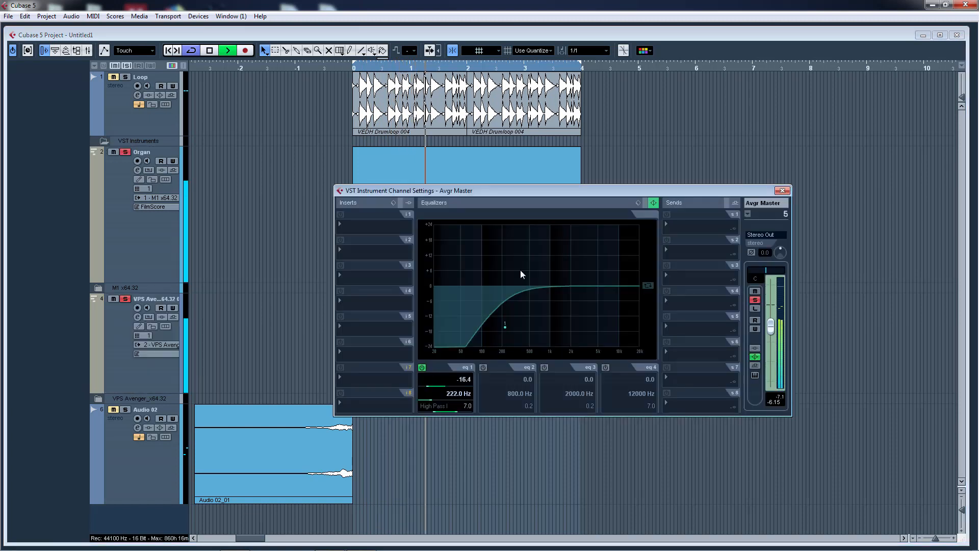
left_click(783, 190)
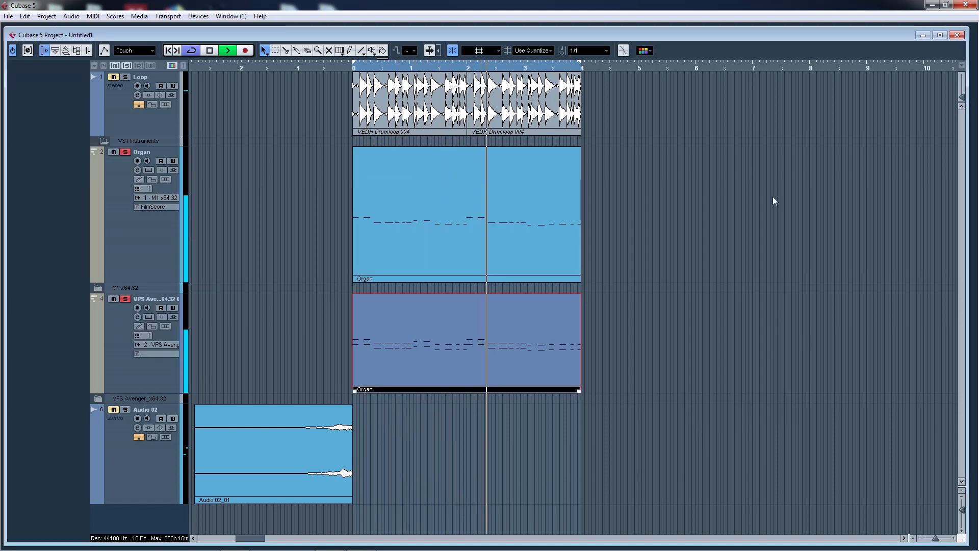
Compare the mix with the Avenger track muted and unmuted, and stop playback
left_click(113, 299)
left_click(112, 298)
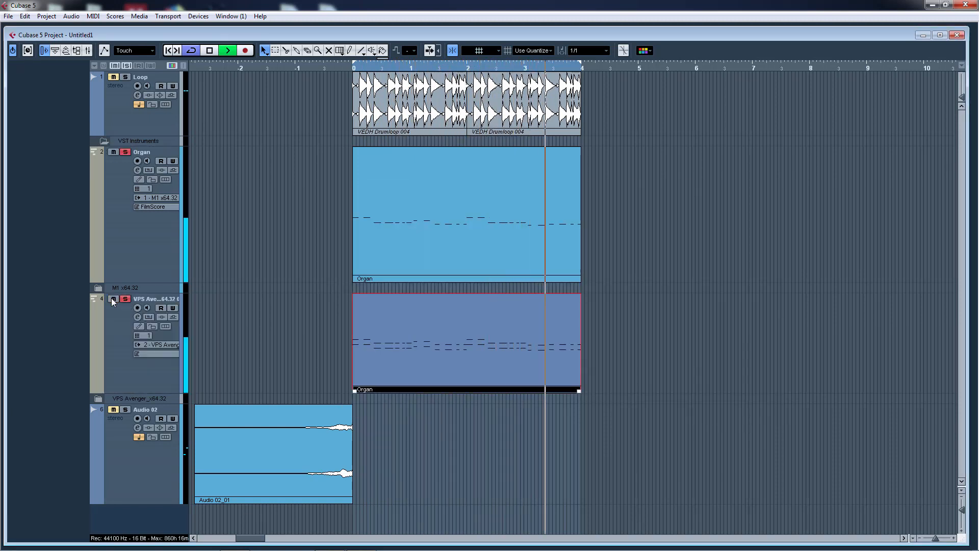
key("space")
Open the VPS Avenger instrument and try the pluck presets PL Animalistic and PL Atomik against the soloed Organ
left_click(117, 333)
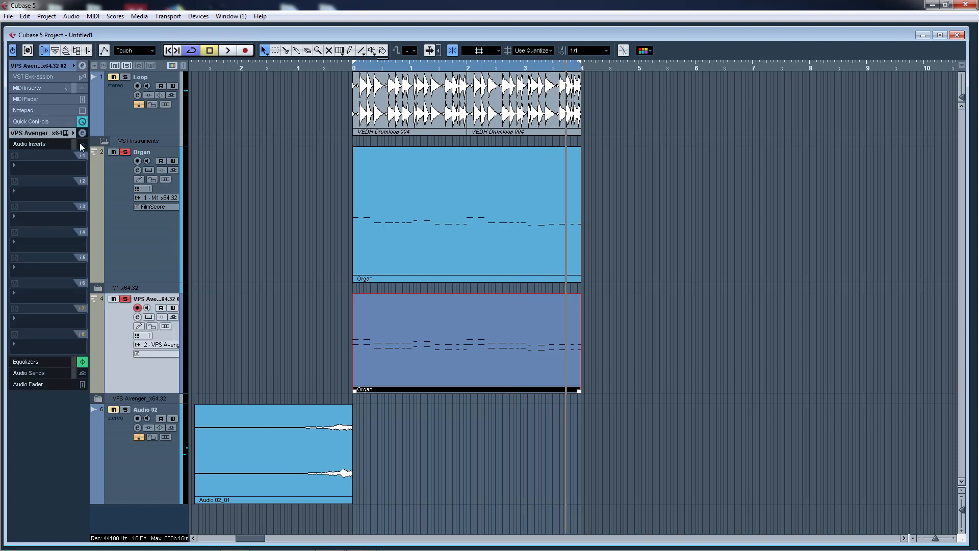
left_click(66, 133)
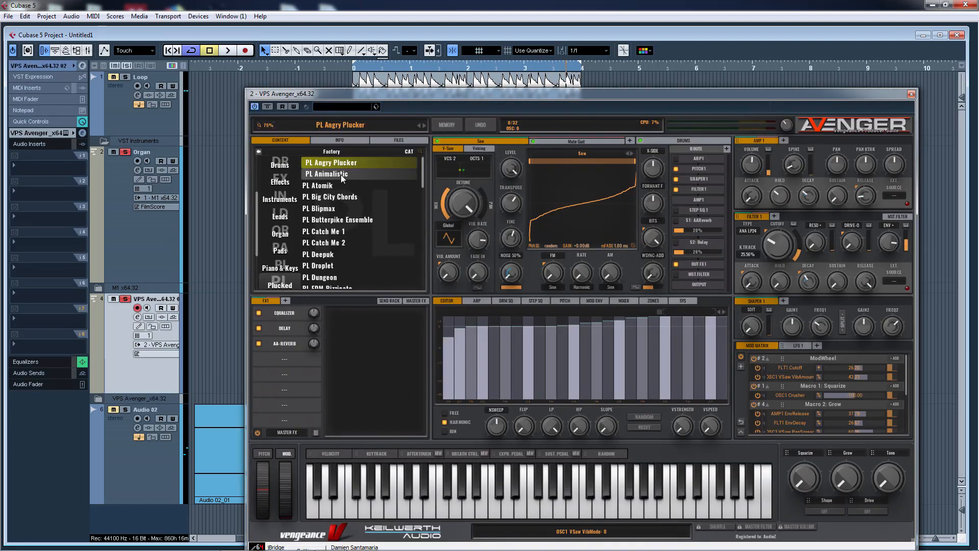
left_click(343, 176)
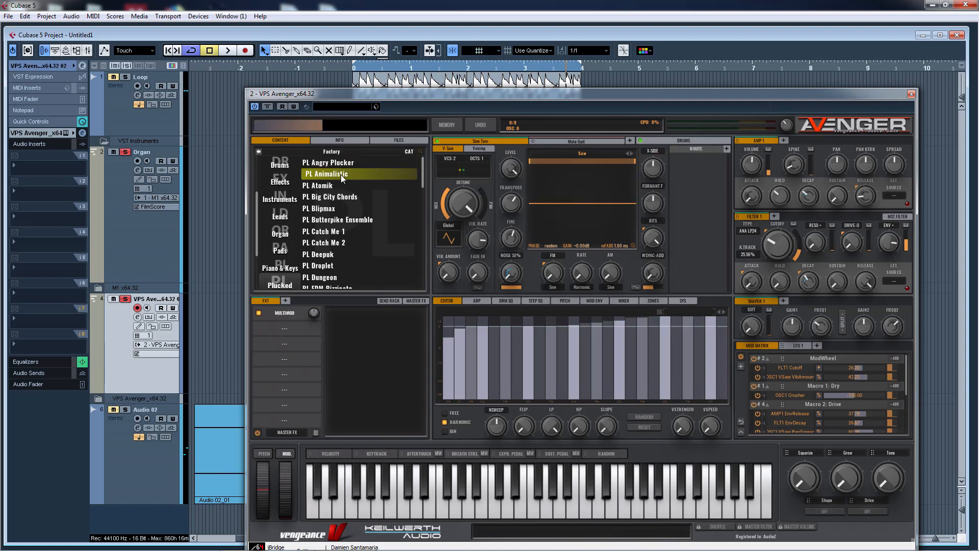
key("space")
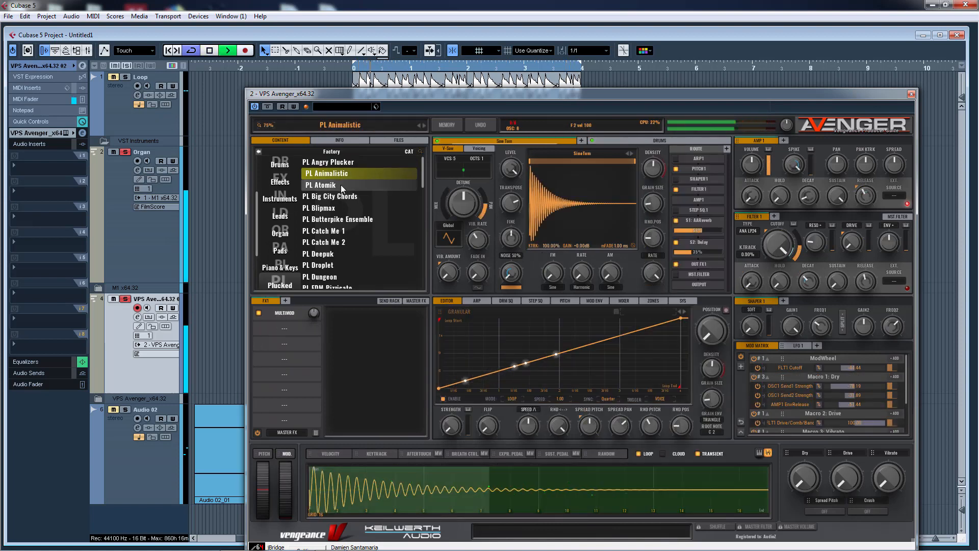
key("space")
left_click(341, 185)
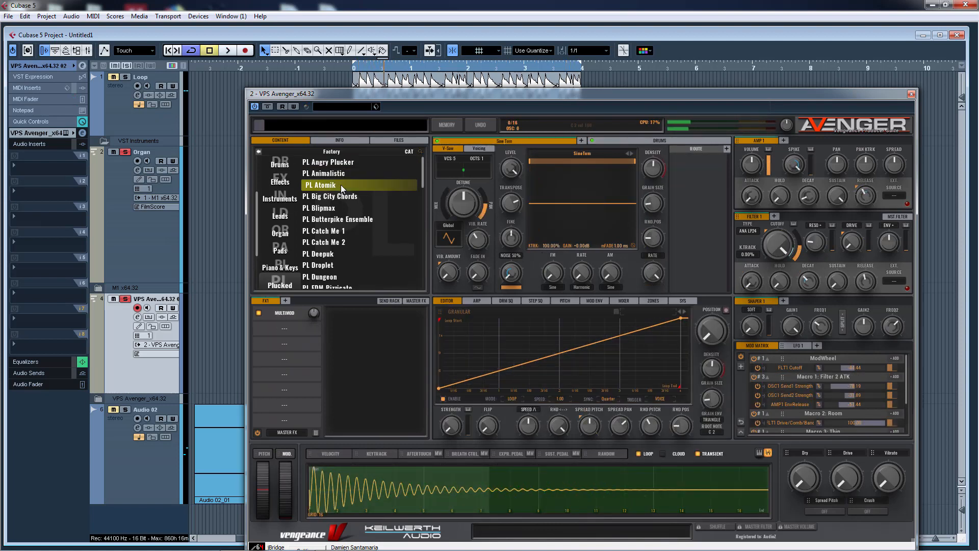
key("space")
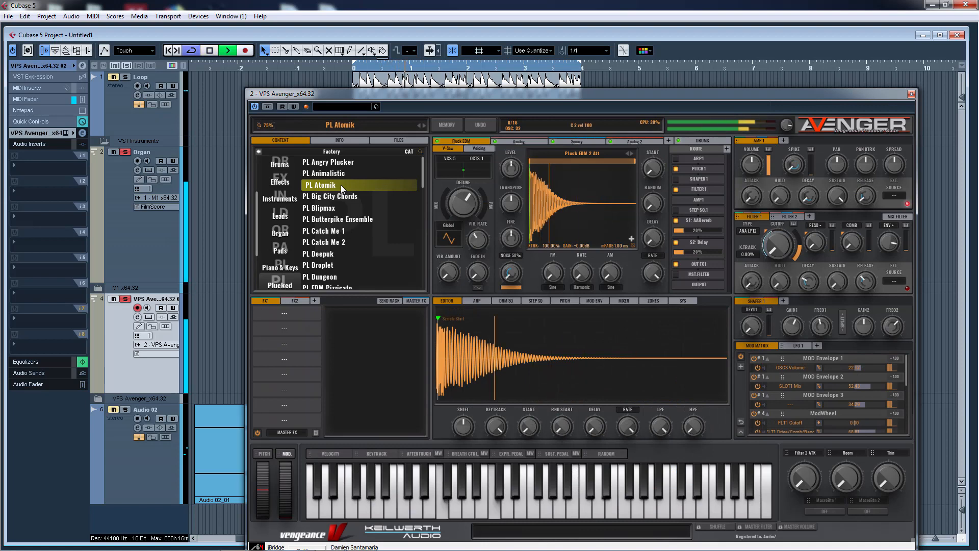
key("space")
Try the pluck presets PL Big City Chords and PL Blipmax, and browse the rest of the Plucked presets
left_click(343, 196)
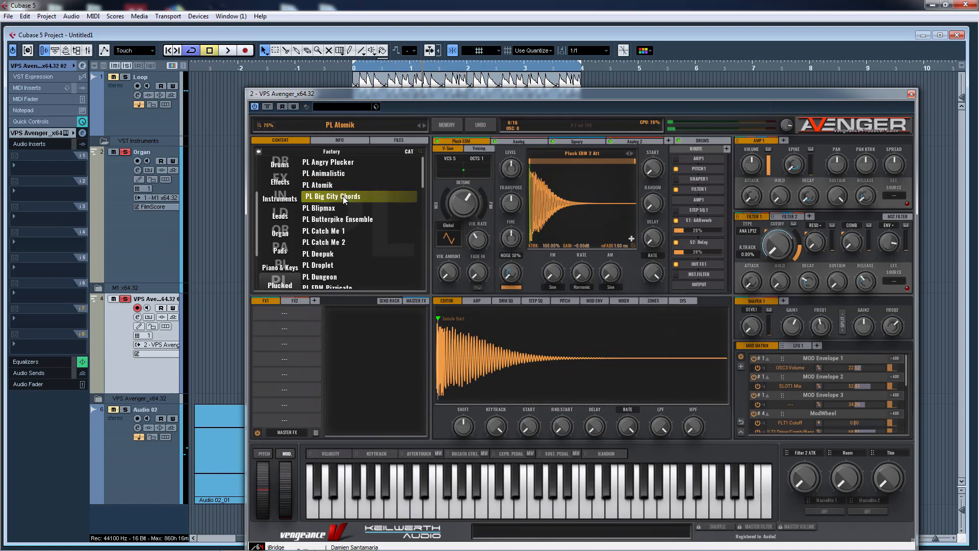
key("space")
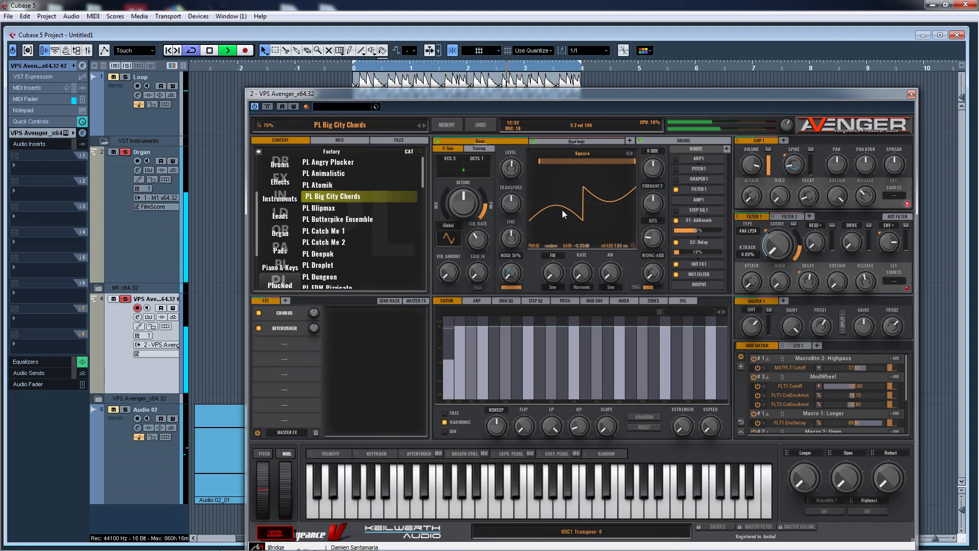
key("space")
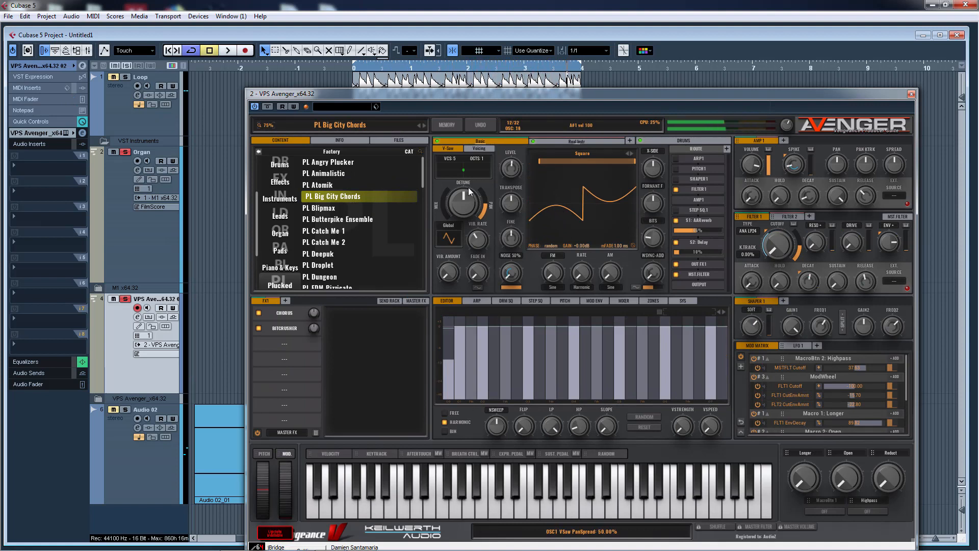
left_click(335, 210)
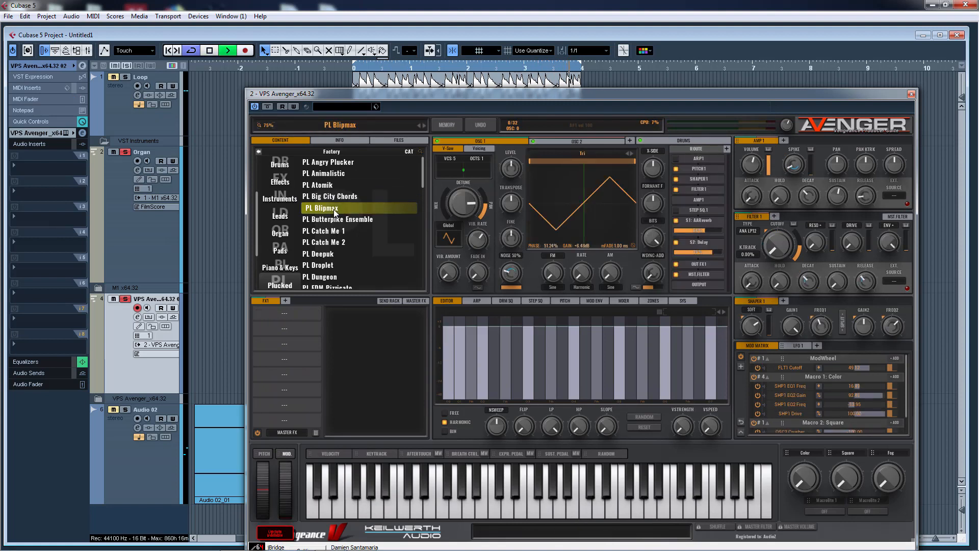
key("space")
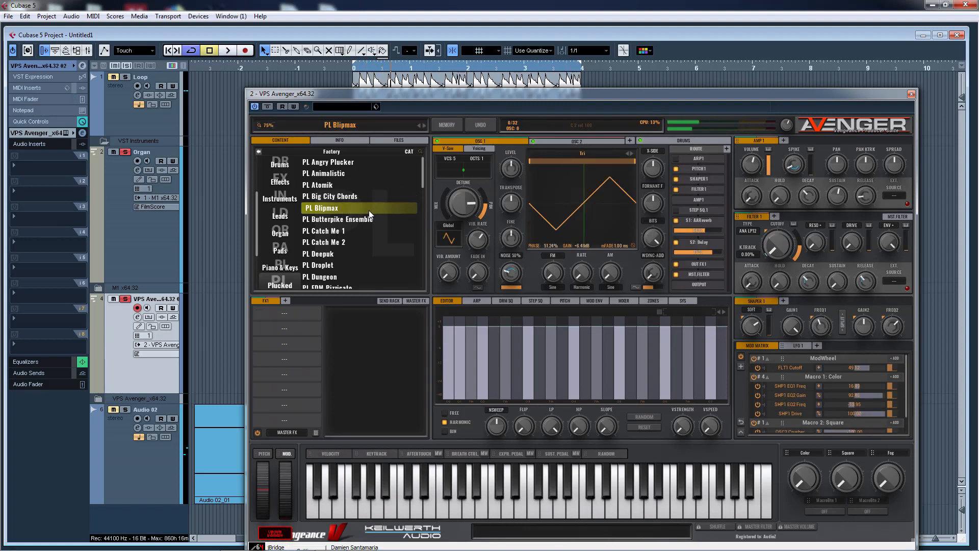
scroll(370, 210, "down", 4)
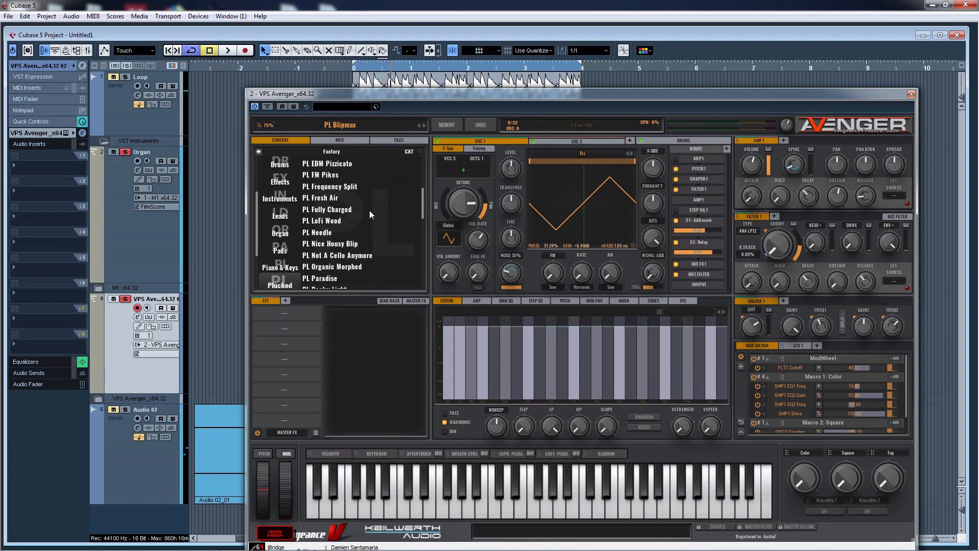
scroll(369, 210, "down", 2)
Try PN Ibiza House Piano, PN Avenger Piano and PN Lead Piano from the Piano & Keys category during playback
left_click(288, 266)
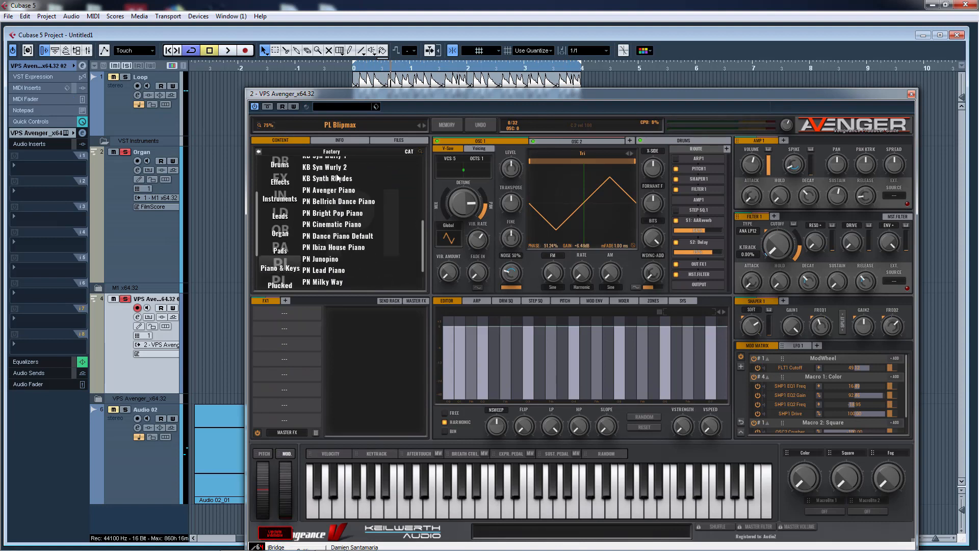
left_click(345, 247)
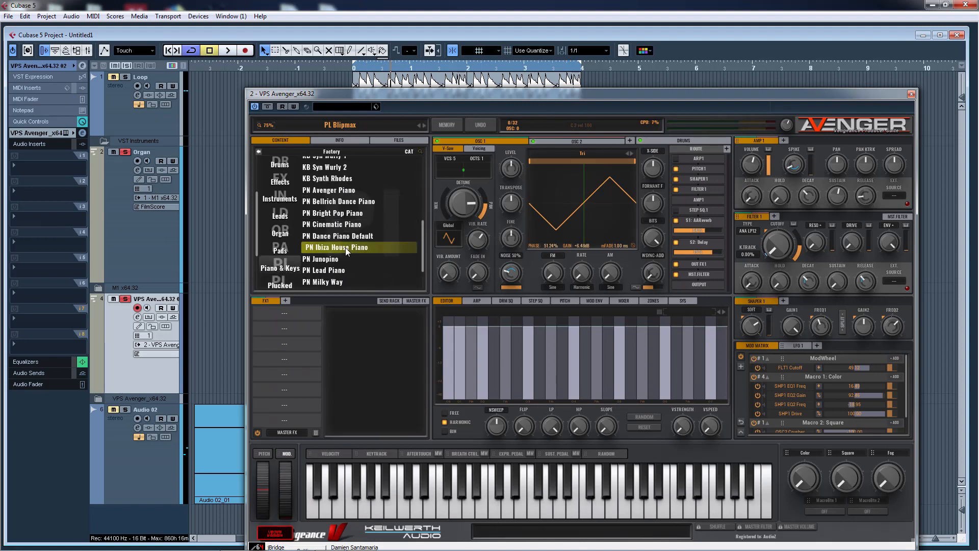
key("space")
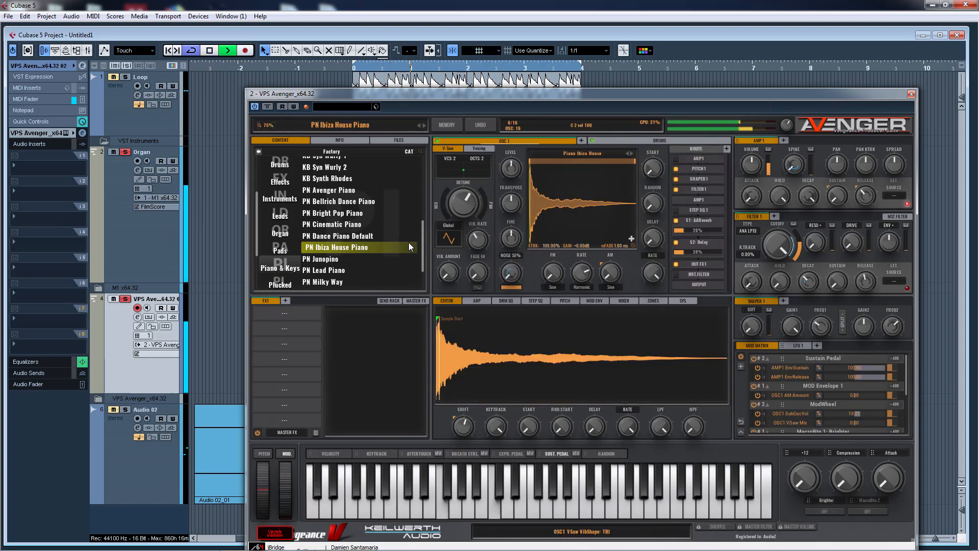
left_click(339, 193)
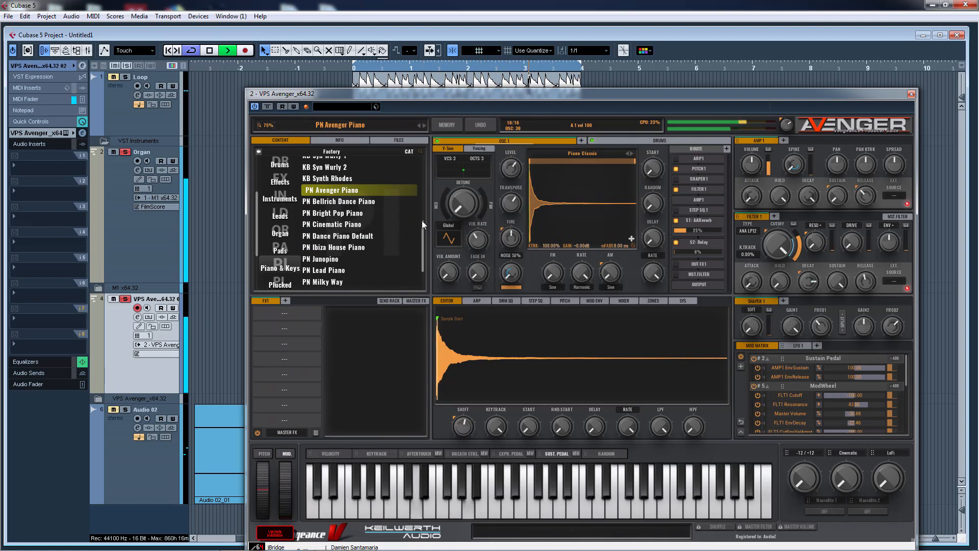
scroll(423, 250, "down", 2)
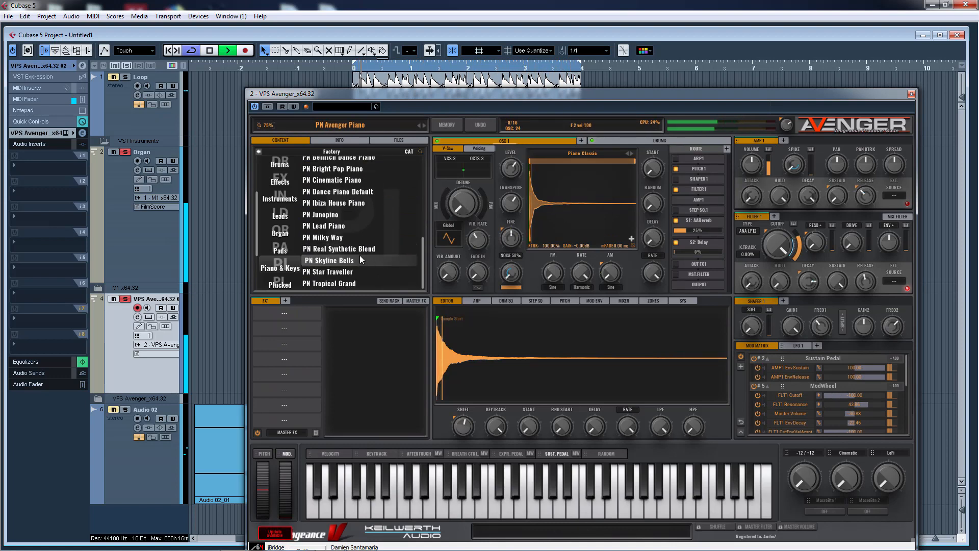
left_click(343, 226)
left_click(338, 215)
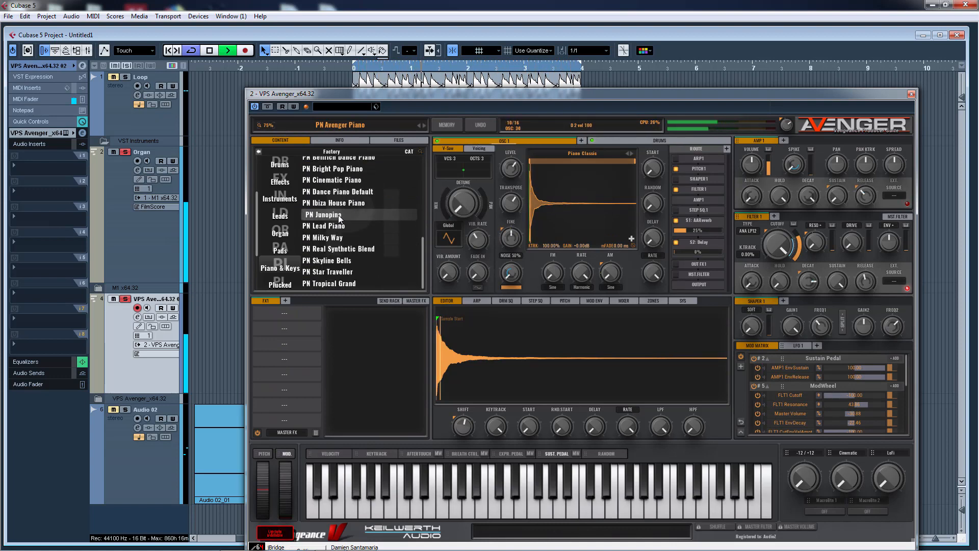
left_click(341, 226)
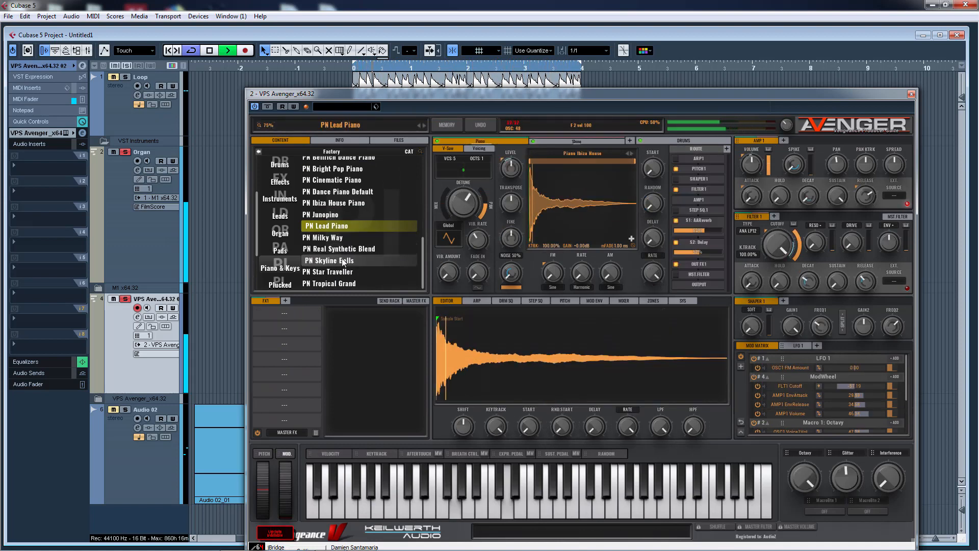
Load the PN Tropical Grand preset in Avenger, close the instrument window and stop playback
left_click(340, 283)
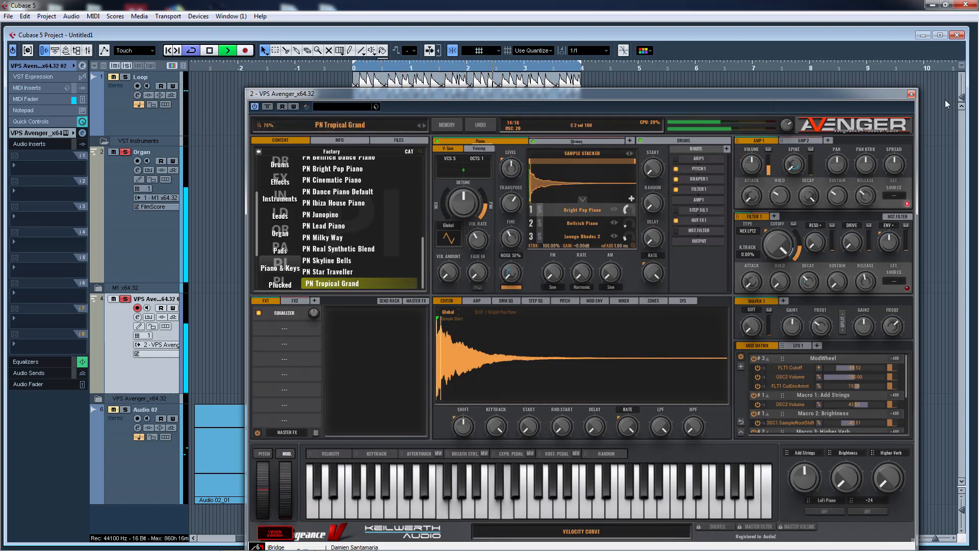
left_click(912, 93)
key("space")
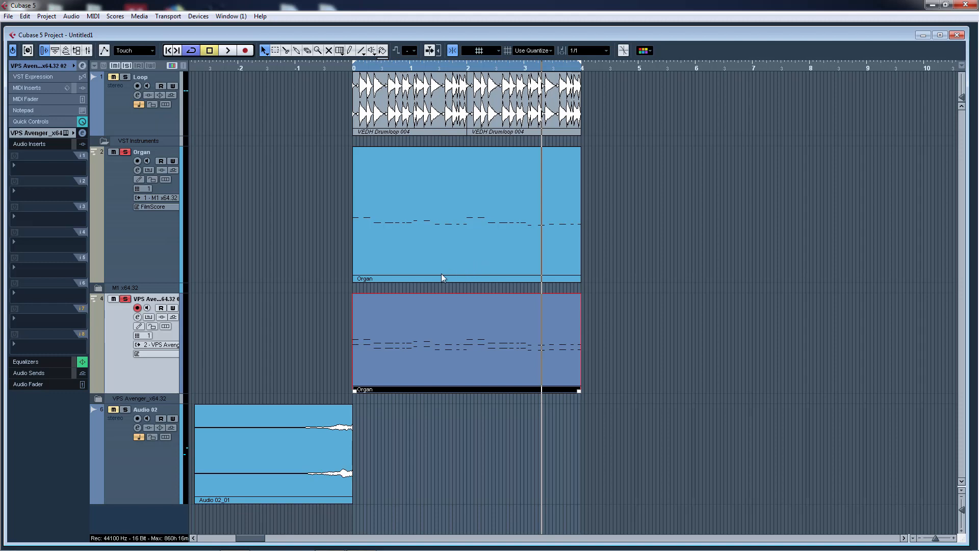
Boost the Organ channel's EQ band 4 High Shelf II by about 8.8 dB at 3940 Hz with Q 0.0, and play all tracks from bar 0
left_click(145, 236)
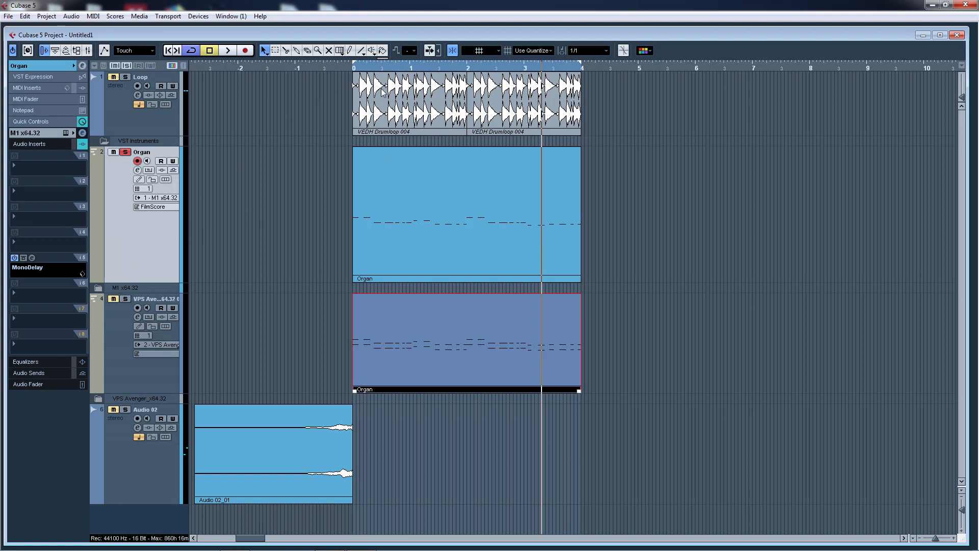
left_click(354, 71)
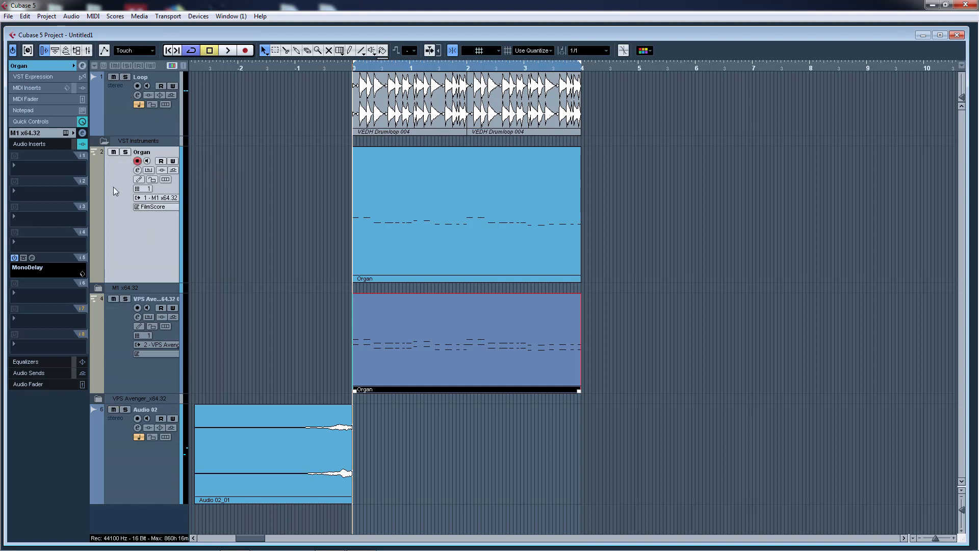
left_click(82, 133)
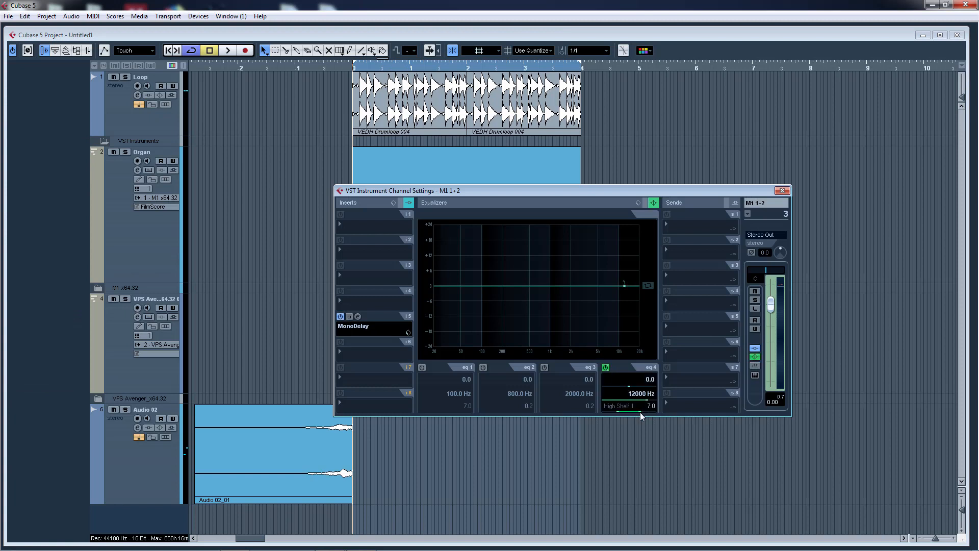
left_click_drag(624, 286, 591, 263)
key("space")
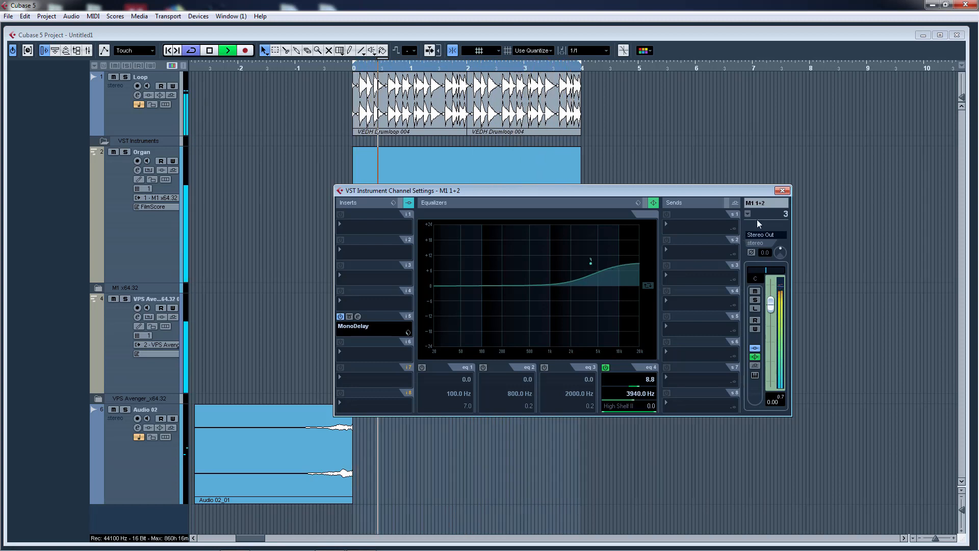
Mute the VPS Avenger track and restart playback about one bar before bar 0, ahead of the reversed swell
left_click(113, 305)
left_click(114, 299)
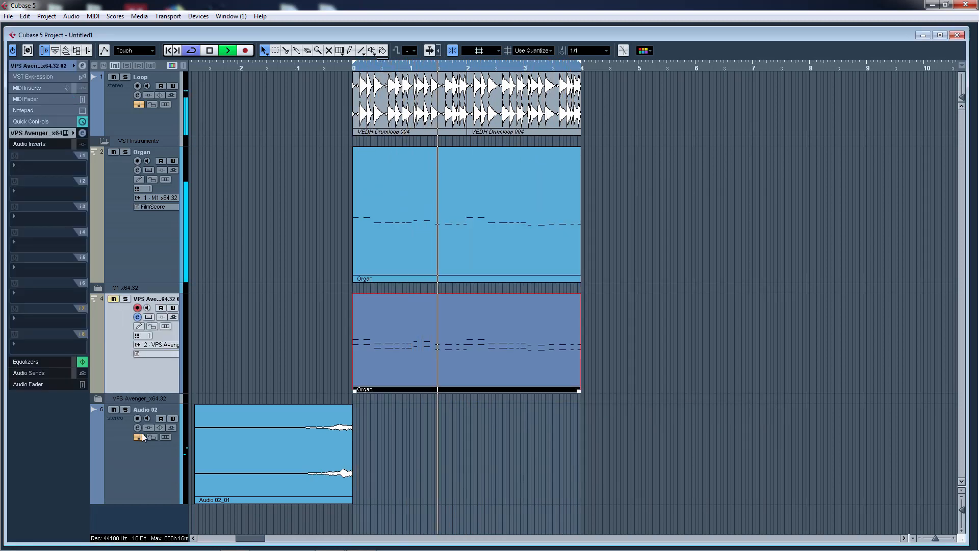
left_click(314, 71)
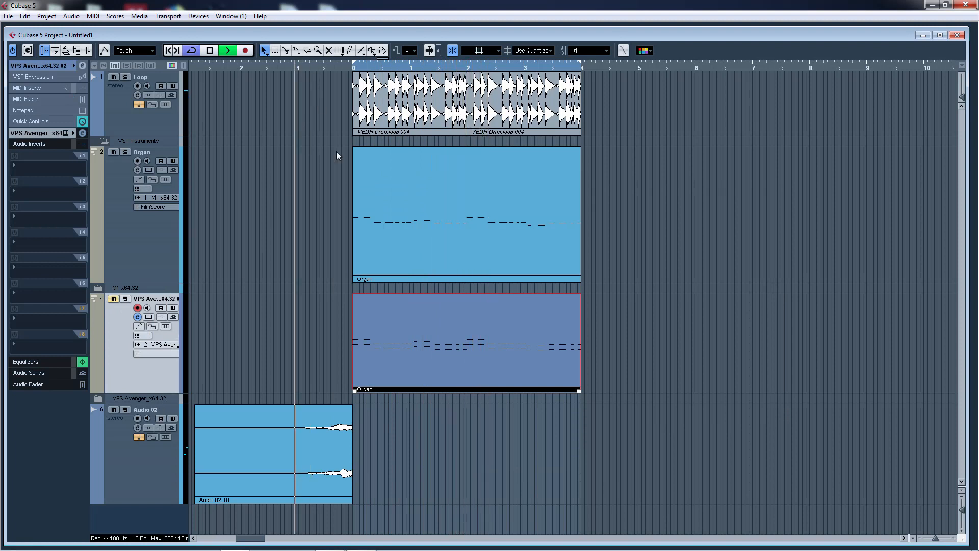
Select the Organ track and close the VST Instruments window located behind the project window
left_click(136, 247)
left_click(92, 139)
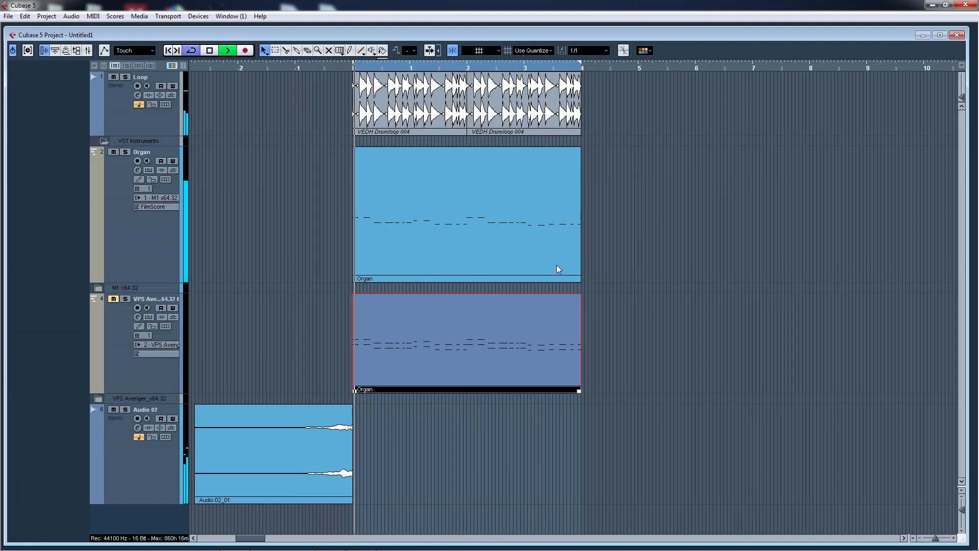
left_click(138, 243)
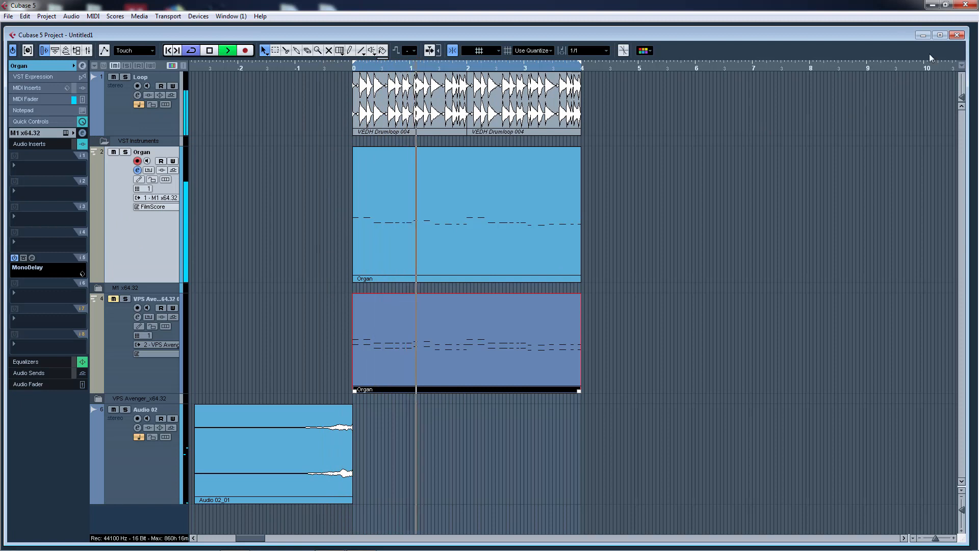
left_click(923, 34)
left_click(538, 190)
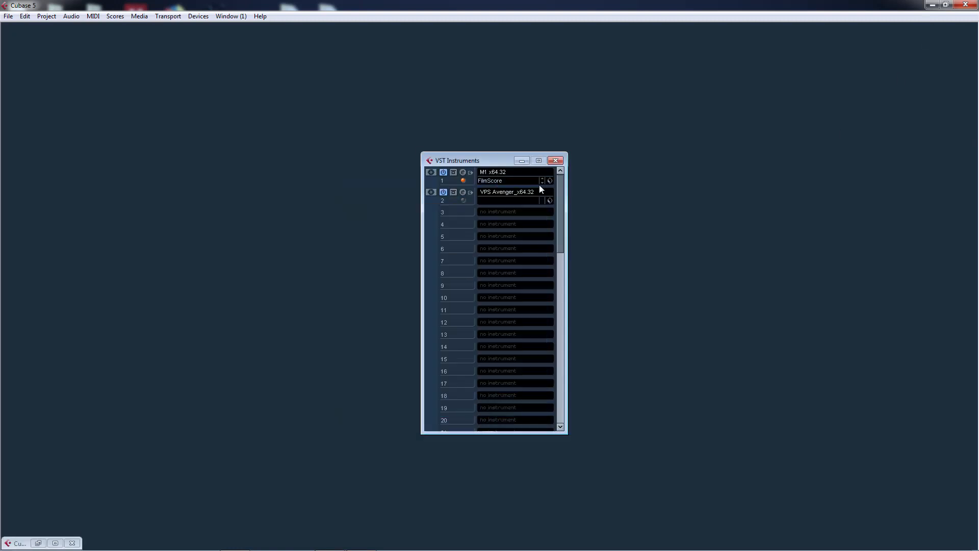
left_click(556, 161)
Set the Organ channel's EQ band 4 High Shelf II to about 8.0 dB at 2946 Hz, close the channel settings and stop playback
left_click(83, 133)
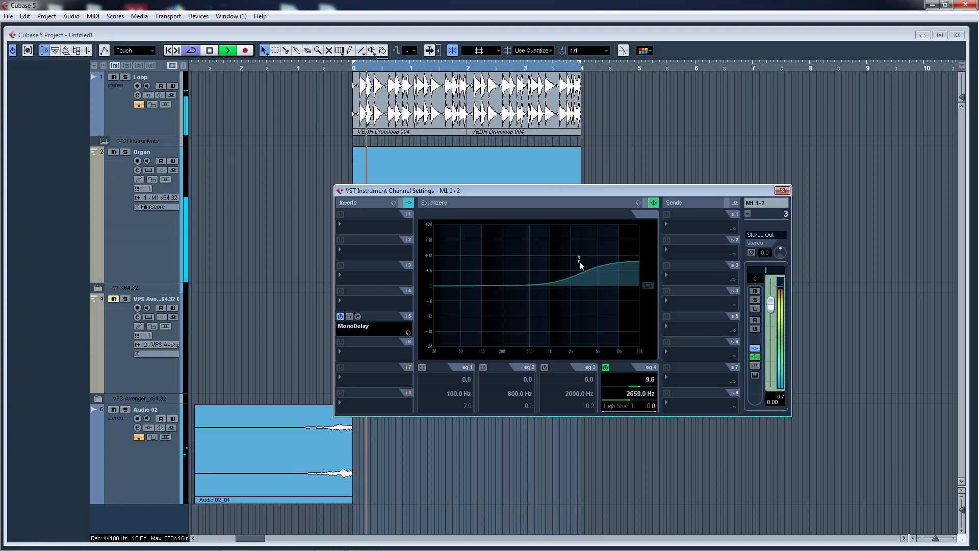
mouse_move(580, 262)
left_mouse_down()
mouse_move(584, 286)
mouse_move(583, 265)
left_mouse_up()
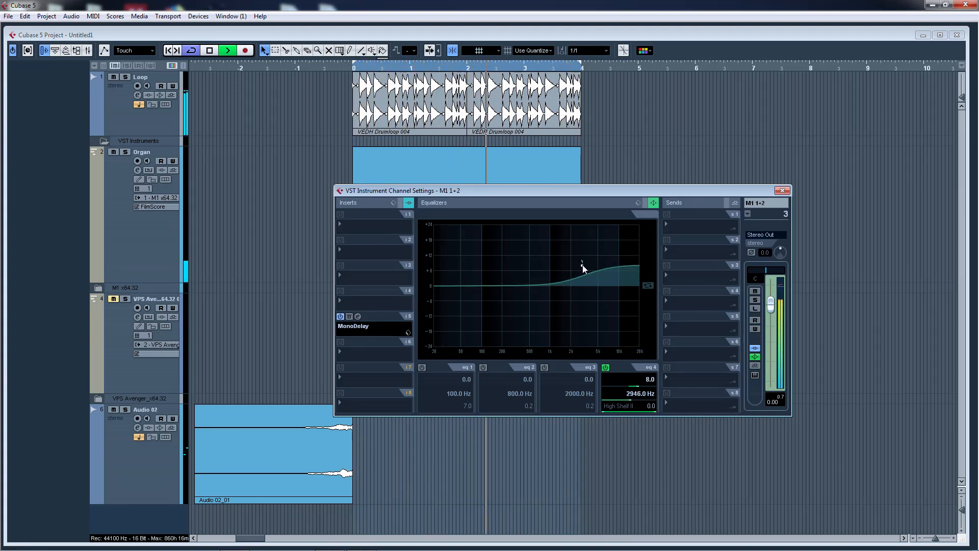
left_click(783, 190)
key("space")
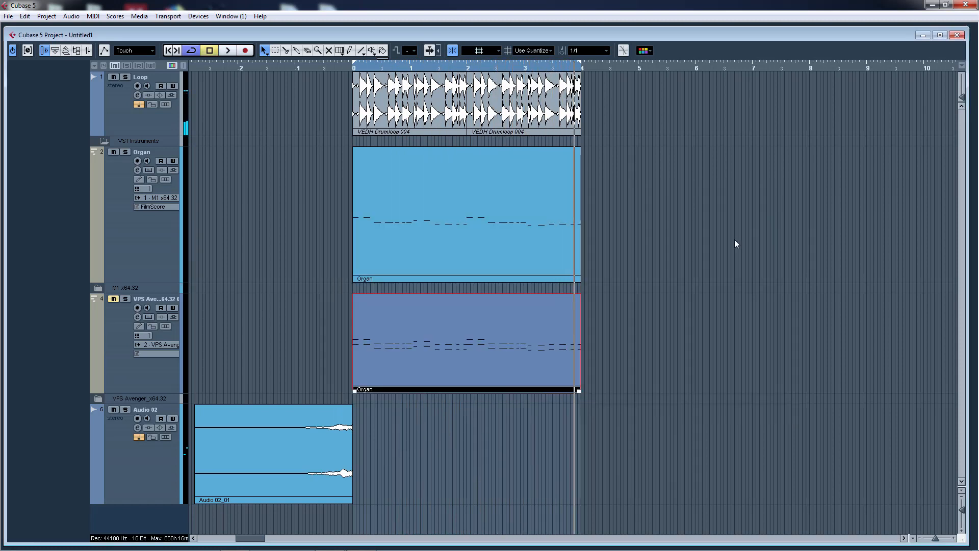